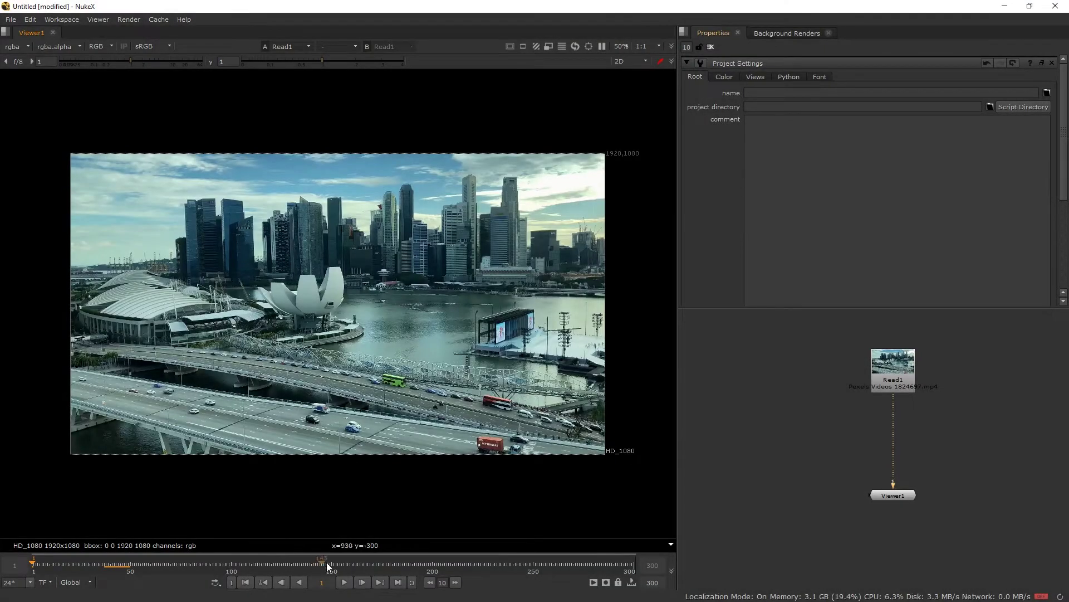
- Play the skyline footage and scroll Project Settings to frame range 1–300, 24 fps, HD_1080
{"action": "left_click", "coordinate": [343, 582]}
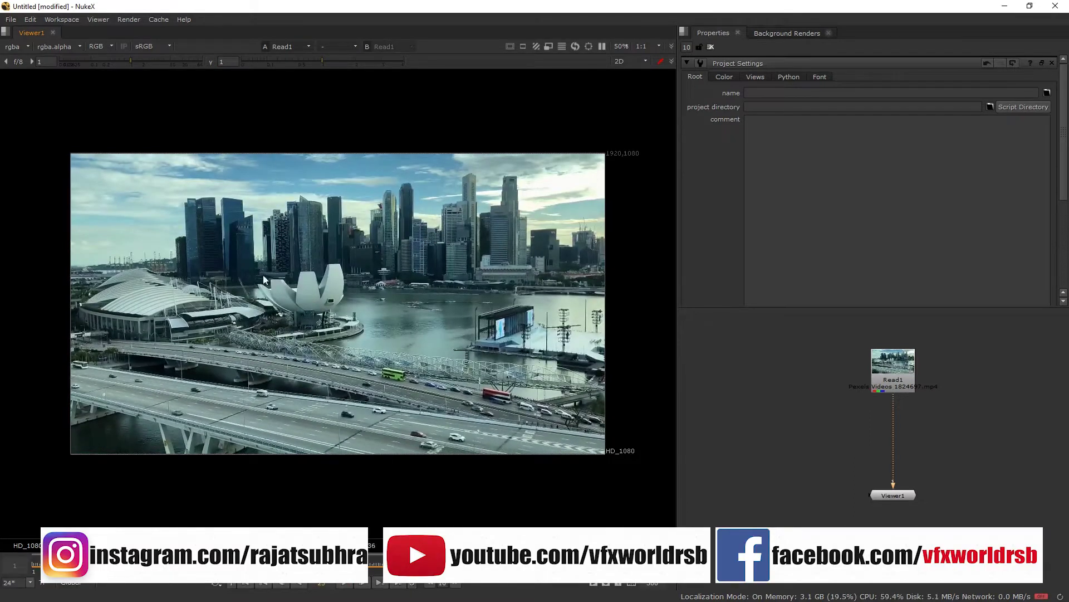
{"action": "scroll", "coordinate": [251, 241], "scroll_direction": "up", "scroll_amount": 2}
{"action": "scroll", "coordinate": [252, 237], "scroll_direction": "up", "scroll_amount": 1}
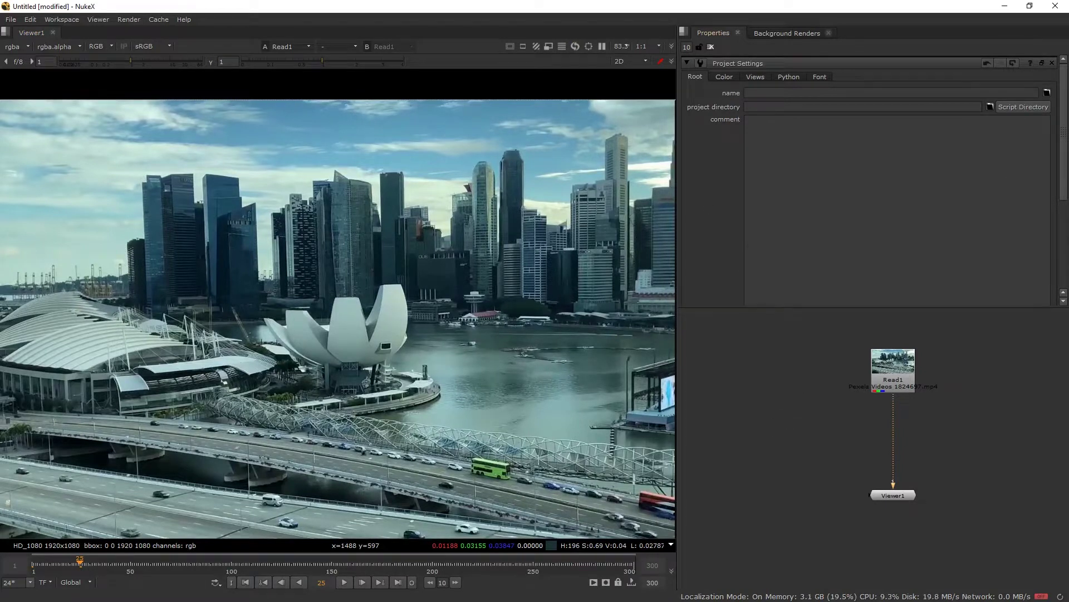
{"action": "left_click_drag", "start_coordinate": [1063, 177], "coordinate": [1043, 277]}
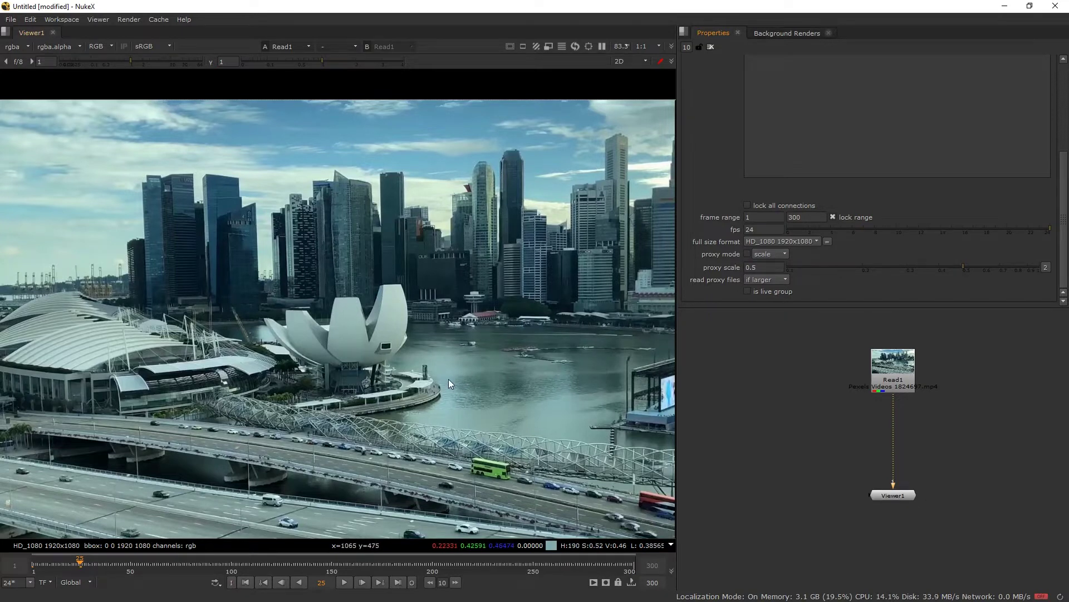
- Pan and zoom the Viewer in on the skyline buildings
{"action": "middle_click_drag", "start_coordinate": [400, 375], "coordinate": [450, 309]}
{"action": "scroll", "coordinate": [415, 401], "scroll_direction": "up", "scroll_amount": 2}
{"action": "middle_click_drag", "start_coordinate": [415, 401], "coordinate": [301, 367]}
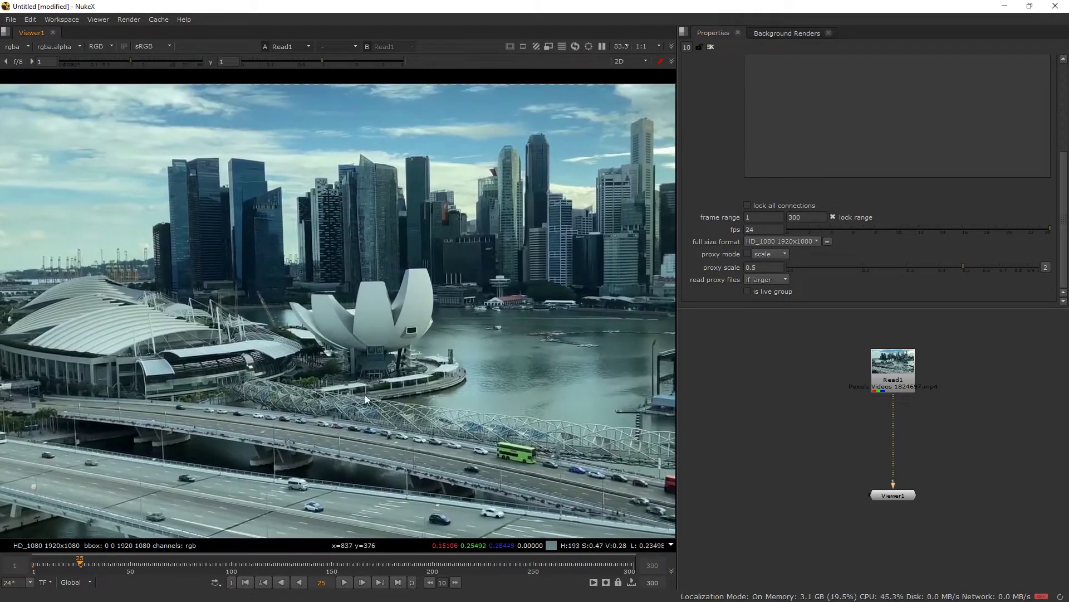
{"action": "scroll", "coordinate": [196, 212], "scroll_direction": "up", "scroll_amount": 2}
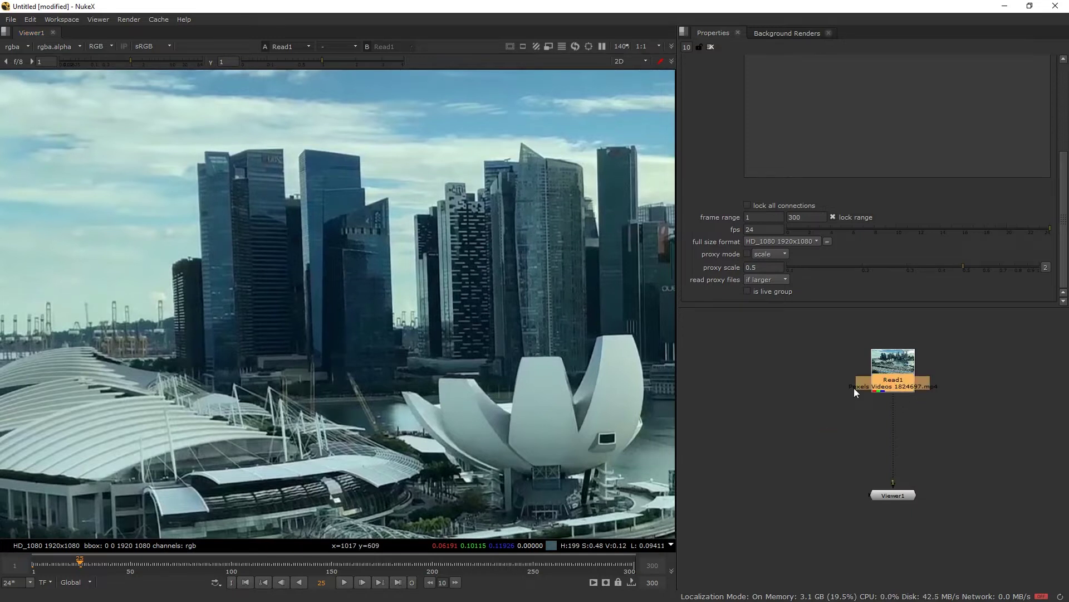
- Add a Tracker1 node below Read1 and create track 1
{"action": "key", "text": "Tab"}
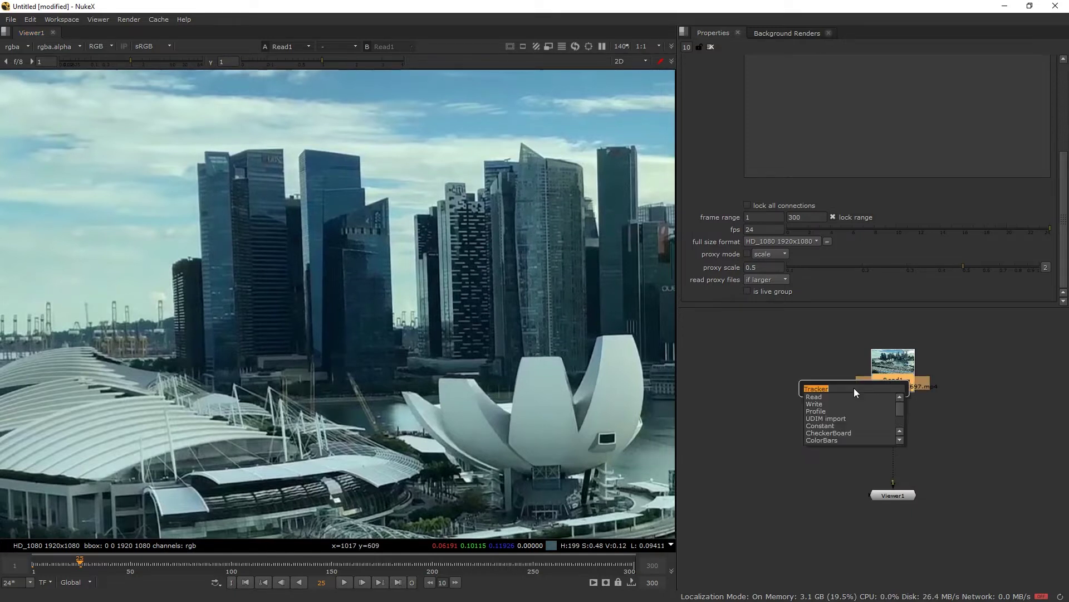
{"action": "key", "text": "Return"}
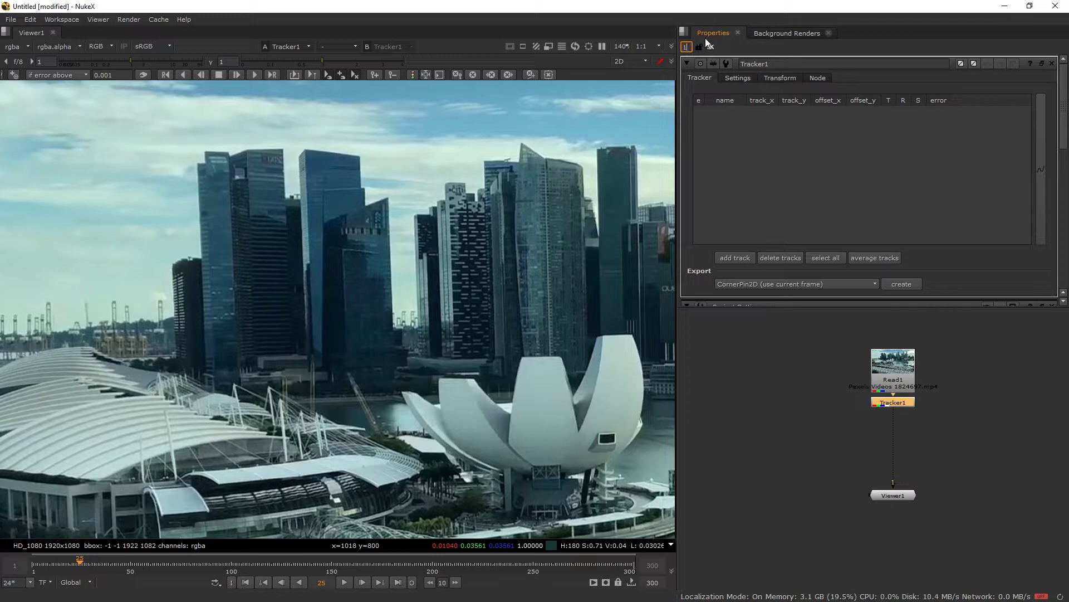
{"action": "key", "text": "Return"}
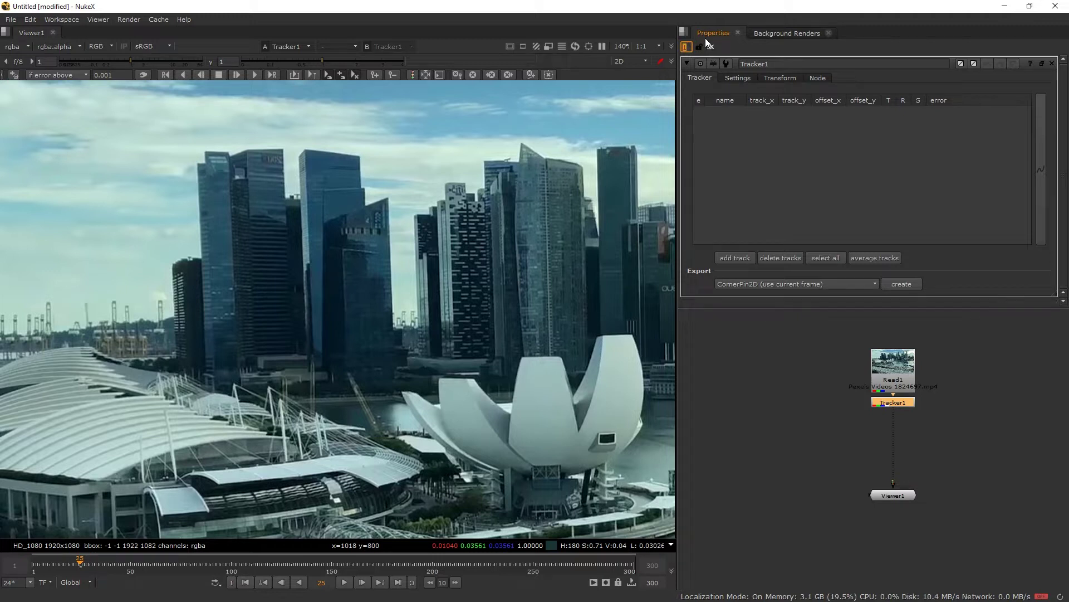
{"action": "left_click", "coordinate": [734, 259]}
- Place track 1 on a tall-building window and shrink its pattern and search areas
{"action": "left_click_drag", "start_coordinate": [343, 287], "coordinate": [244, 200]}
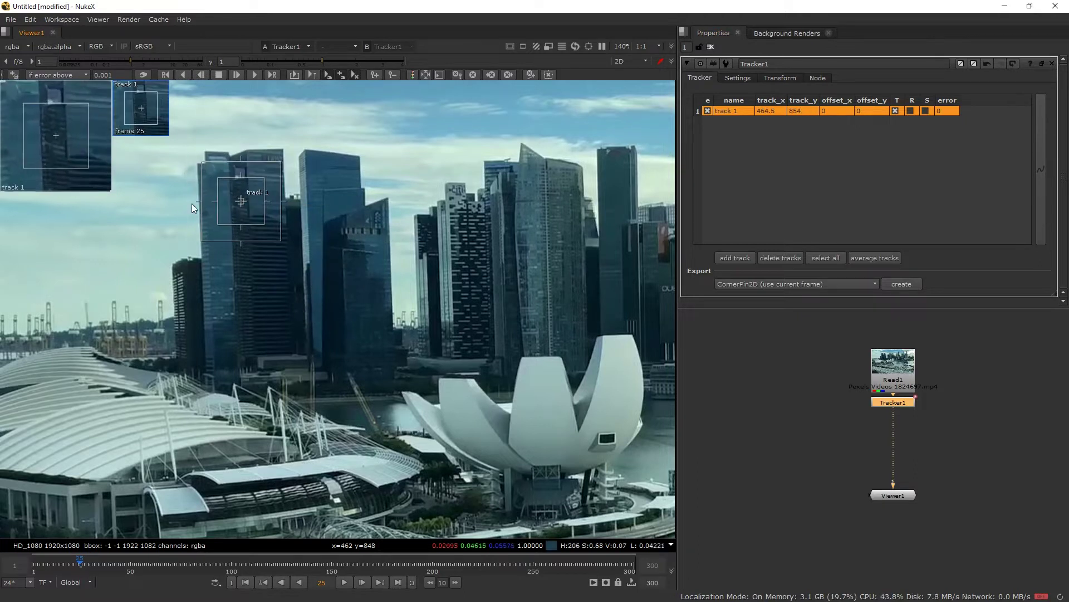
{"action": "scroll", "coordinate": [210, 220], "scroll_direction": "up", "scroll_amount": 3}
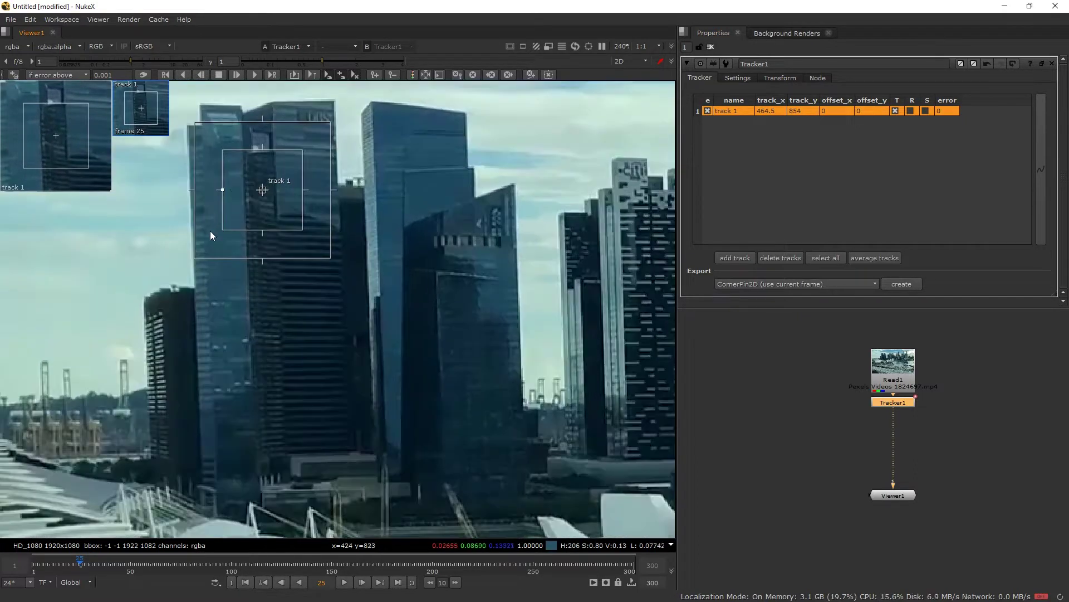
{"action": "scroll", "coordinate": [187, 143], "scroll_direction": "up", "scroll_amount": 3}
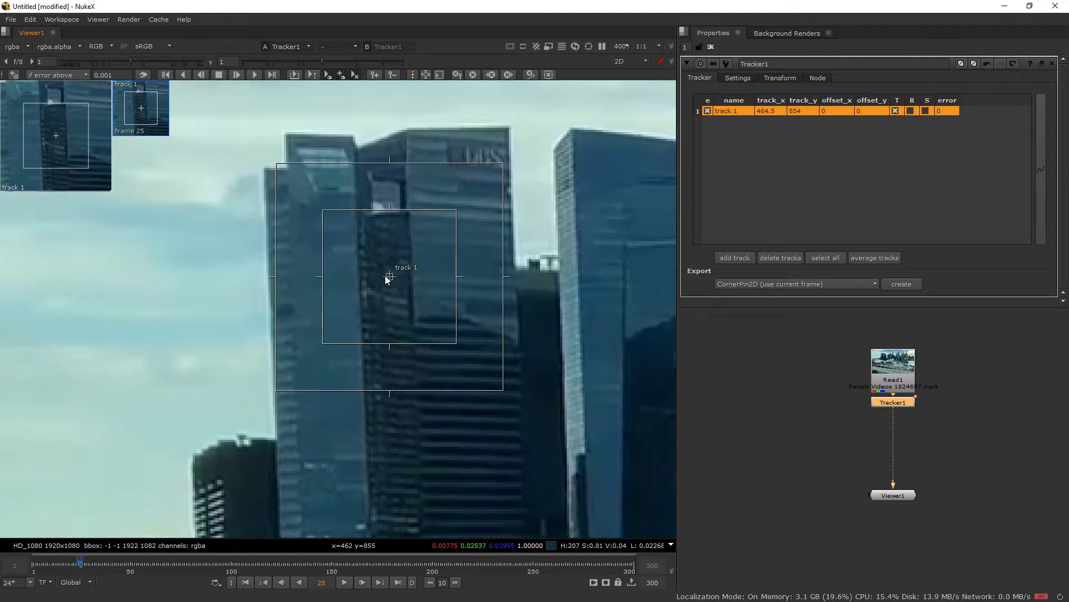
{"action": "left_click_drag", "start_coordinate": [386, 276], "coordinate": [333, 232]}
{"action": "left_click_drag", "start_coordinate": [404, 299], "coordinate": [369, 268]}
{"action": "left_click_drag", "start_coordinate": [410, 309], "coordinate": [392, 291]}
{"action": "left_click_drag", "start_coordinate": [328, 231], "coordinate": [380, 202]}
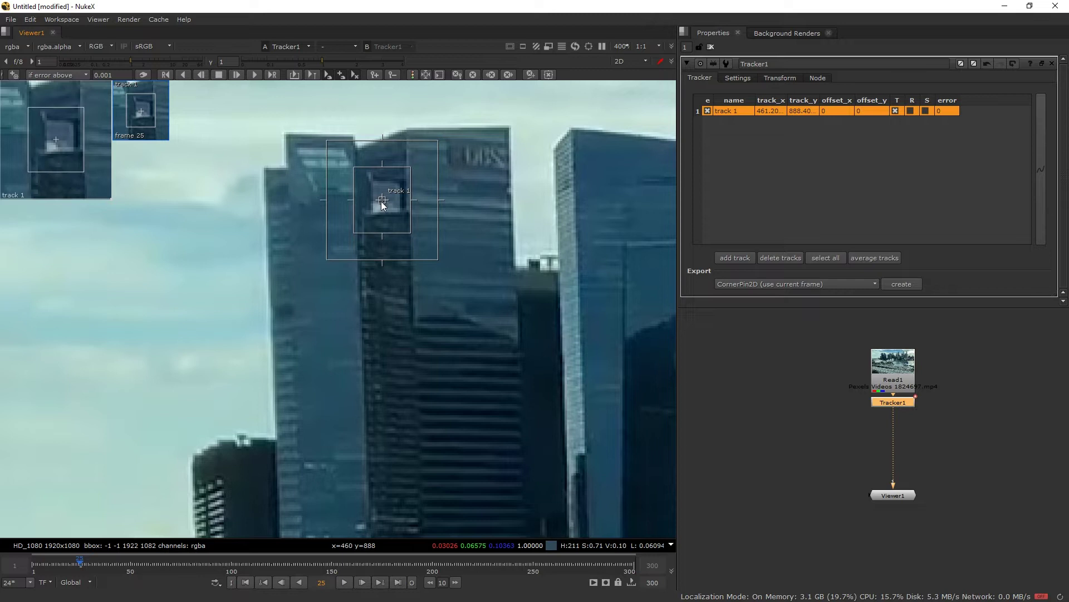
{"action": "left_click_drag", "start_coordinate": [383, 204], "coordinate": [387, 208]}
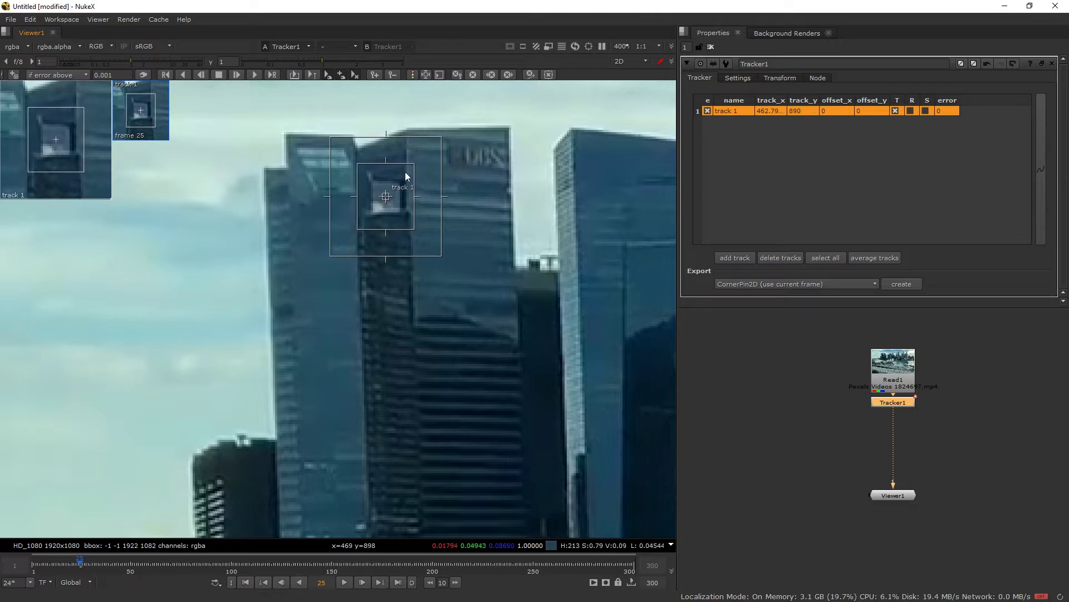
{"action": "left_click_drag", "start_coordinate": [413, 163], "coordinate": [427, 146]}
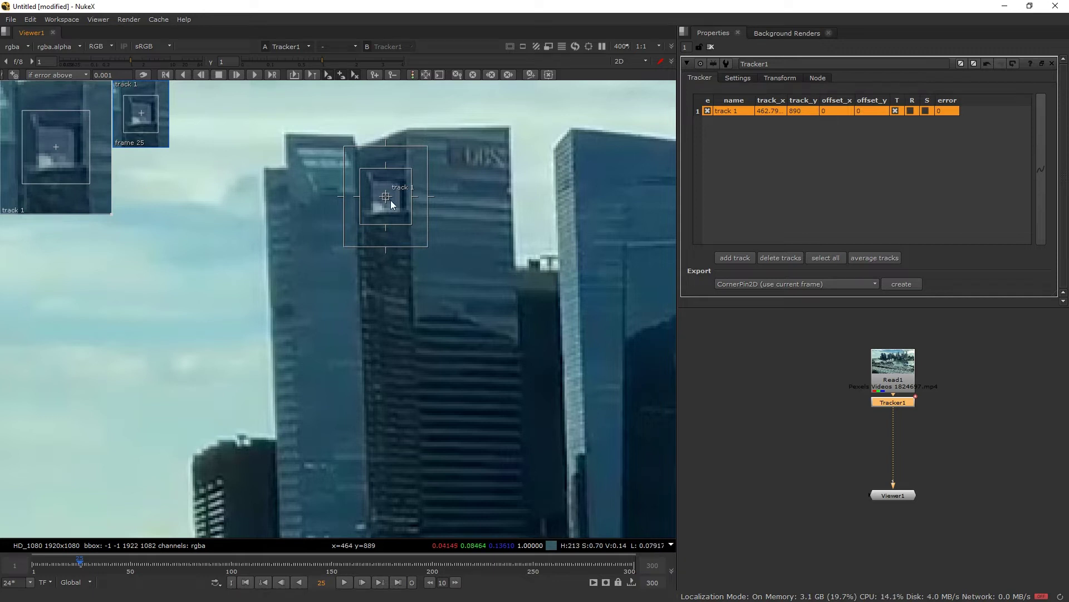
{"action": "left_click_drag", "start_coordinate": [387, 198], "coordinate": [386, 197]}
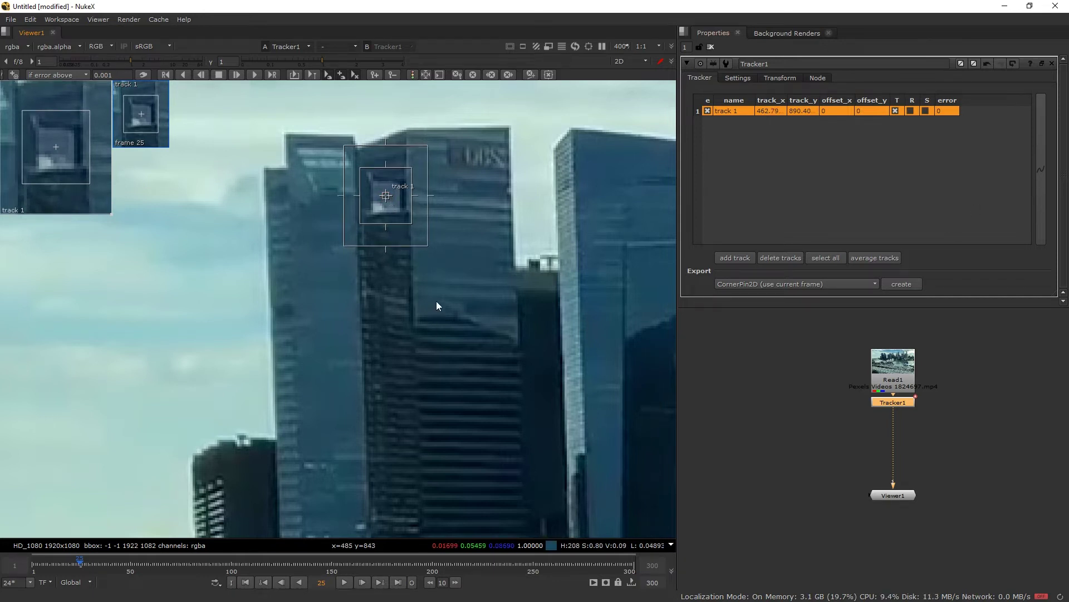
- Track the window feature backward and then forward from frame 25
{"action": "left_click", "coordinate": [841, 417]}
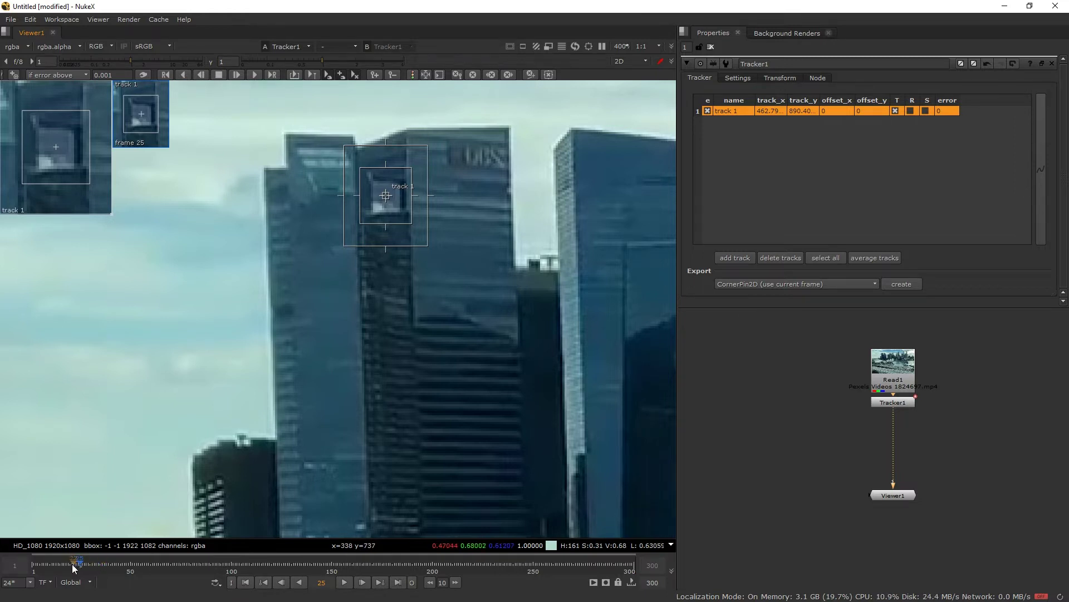
{"action": "left_click", "coordinate": [182, 75]}
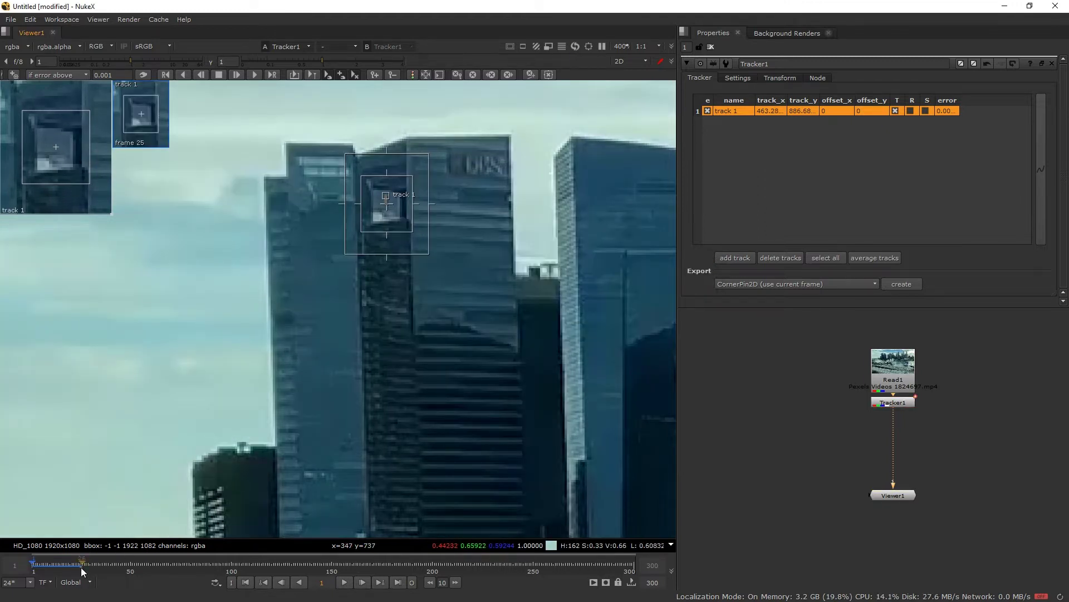
{"action": "key", "text": "Right"}
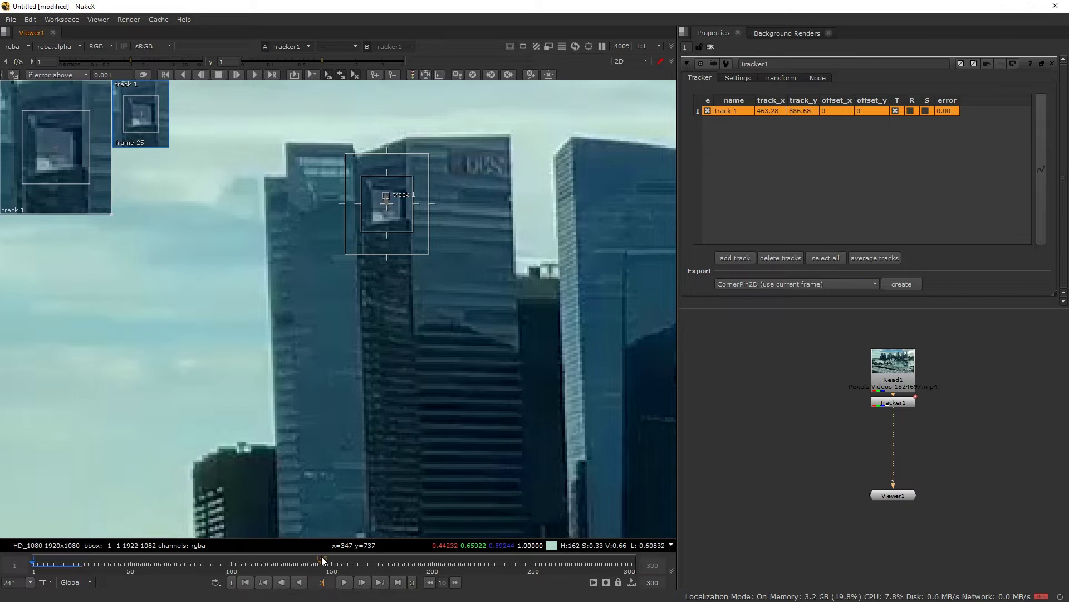
{"action": "key", "text": "Return"}
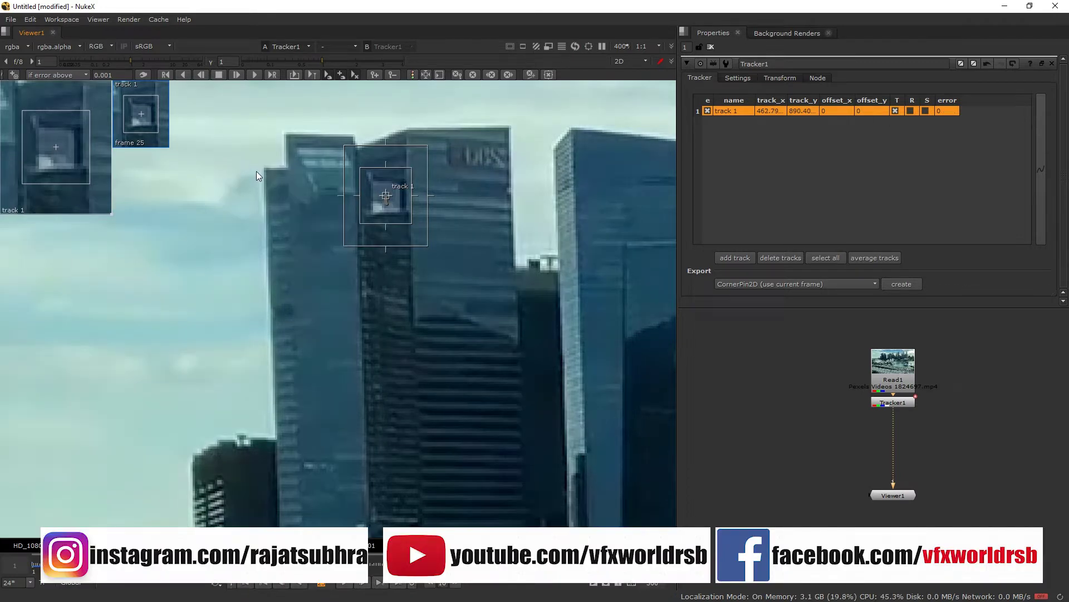
{"action": "left_click", "coordinate": [254, 76]}
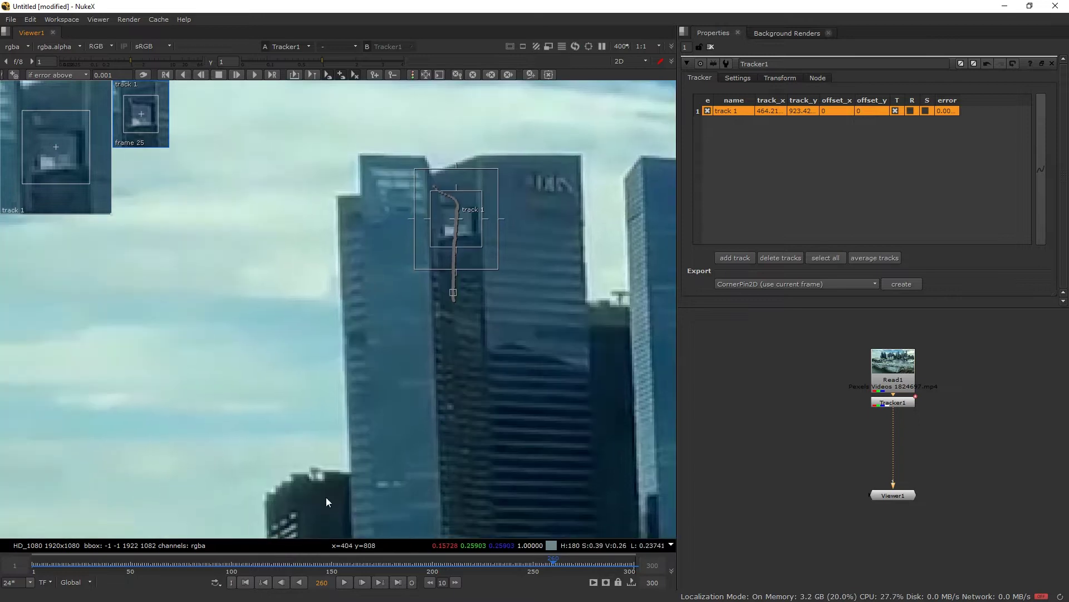
- Check the track's motion path at frames 1, 131 and 269, ending on frame 1
{"action": "left_click", "coordinate": [245, 582]}
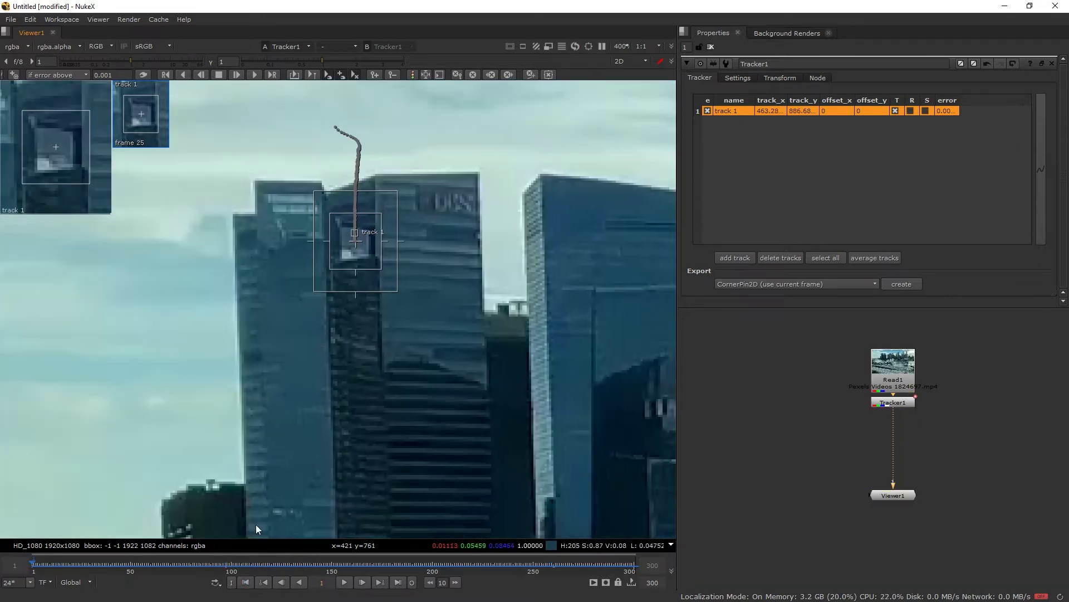
{"action": "left_click", "coordinate": [293, 565]}
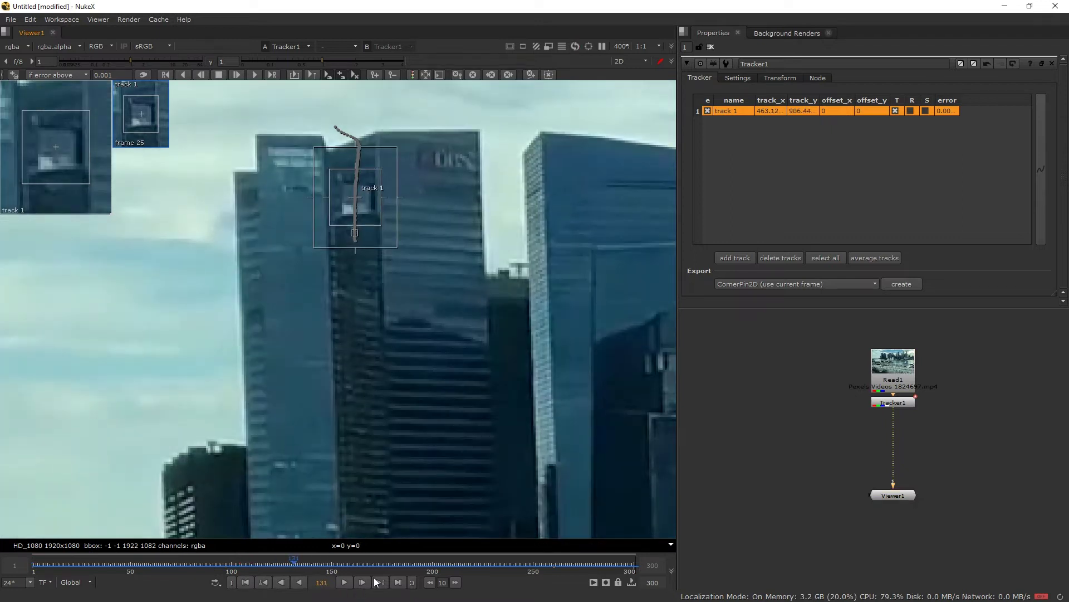
{"action": "left_click", "coordinate": [574, 561]}
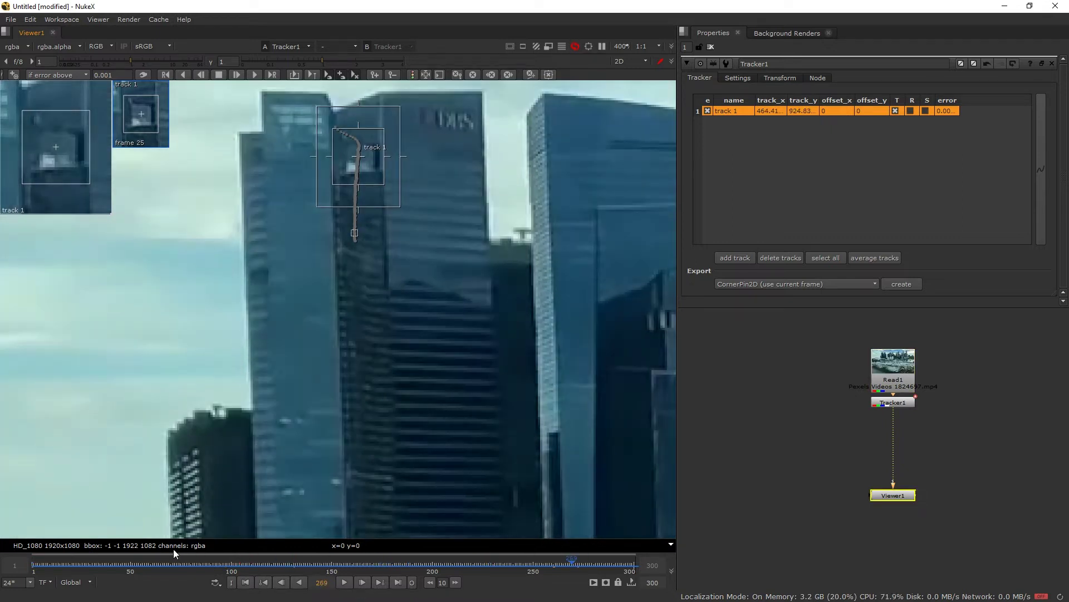
{"action": "left_click", "coordinate": [263, 582]}
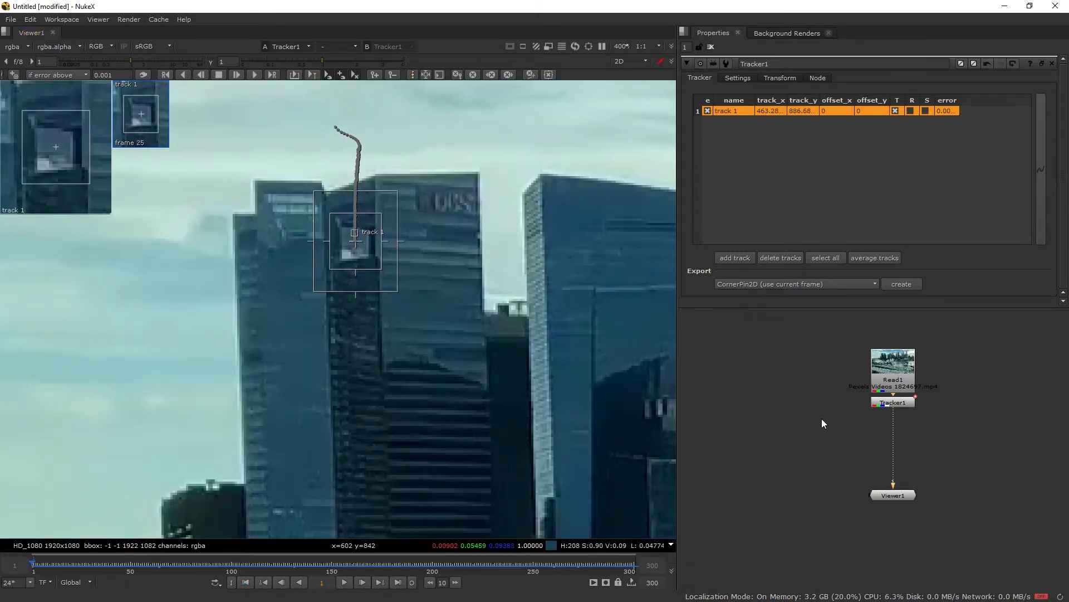
- Add a Roto1 node beside Read1 and connect the Viewer to it
{"action": "key", "text": "o"}
{"action": "left_click_drag", "start_coordinate": [802, 439], "coordinate": [893, 365]}
{"action": "left_click_drag", "start_coordinate": [775, 422], "coordinate": [766, 374]}
{"action": "left_click_drag", "start_coordinate": [897, 417], "coordinate": [771, 374]}
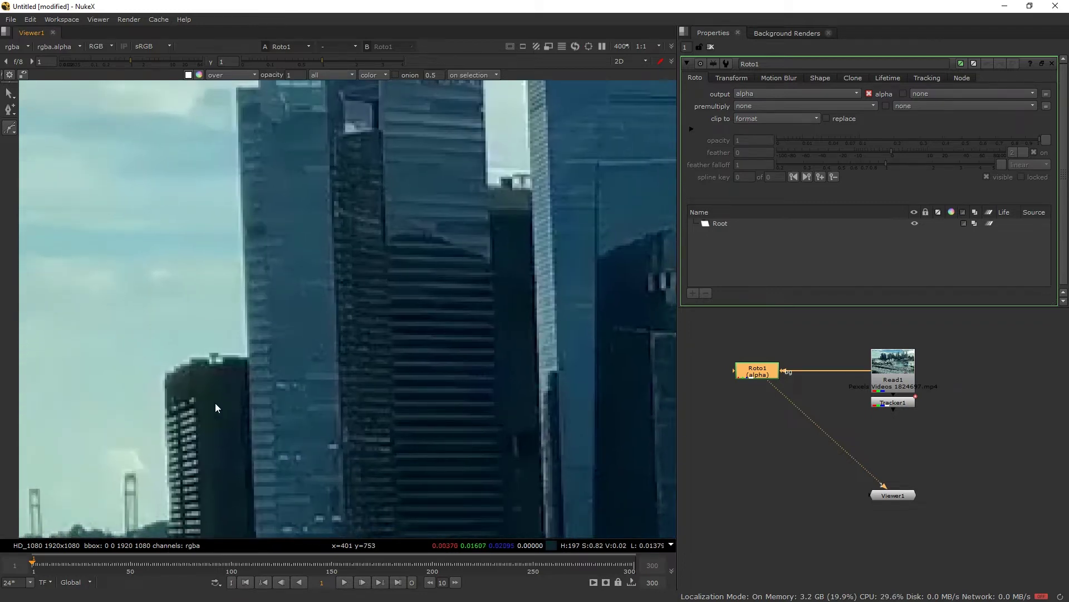
- Start a Bezier with points at the tall building's top-left and top-right corners
{"action": "left_click", "coordinate": [252, 283]}
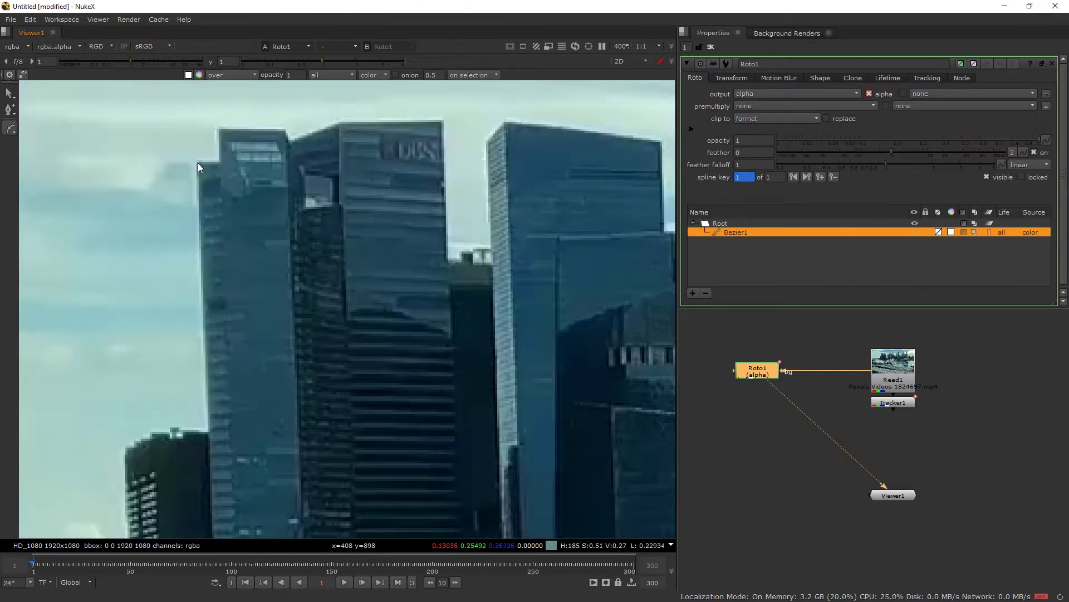
{"action": "left_click", "coordinate": [197, 162]}
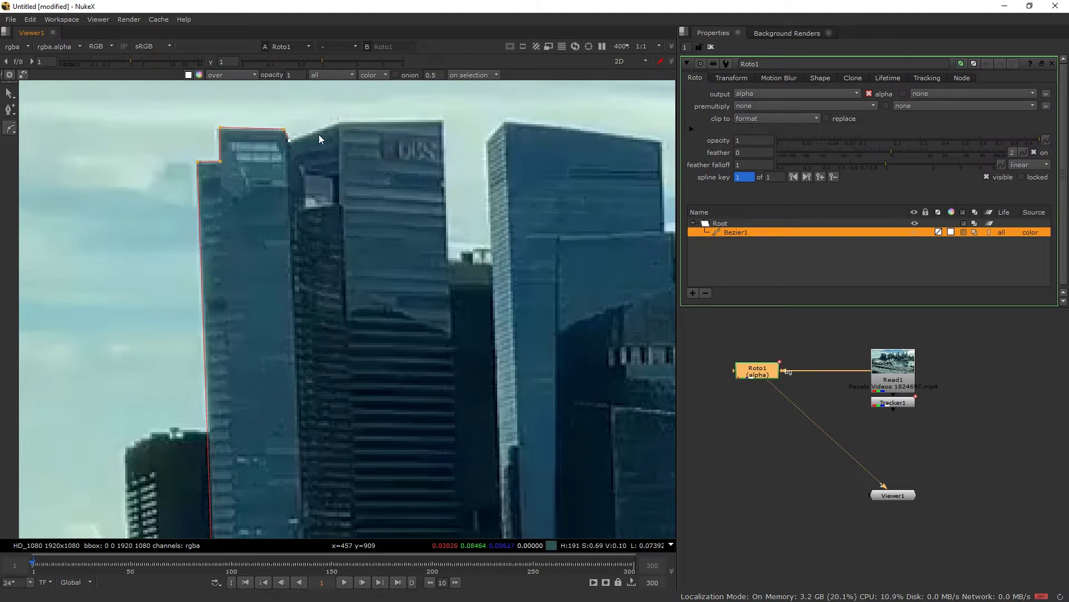
{"action": "left_click", "coordinate": [443, 121]}
{"action": "left_click", "coordinate": [452, 322]}
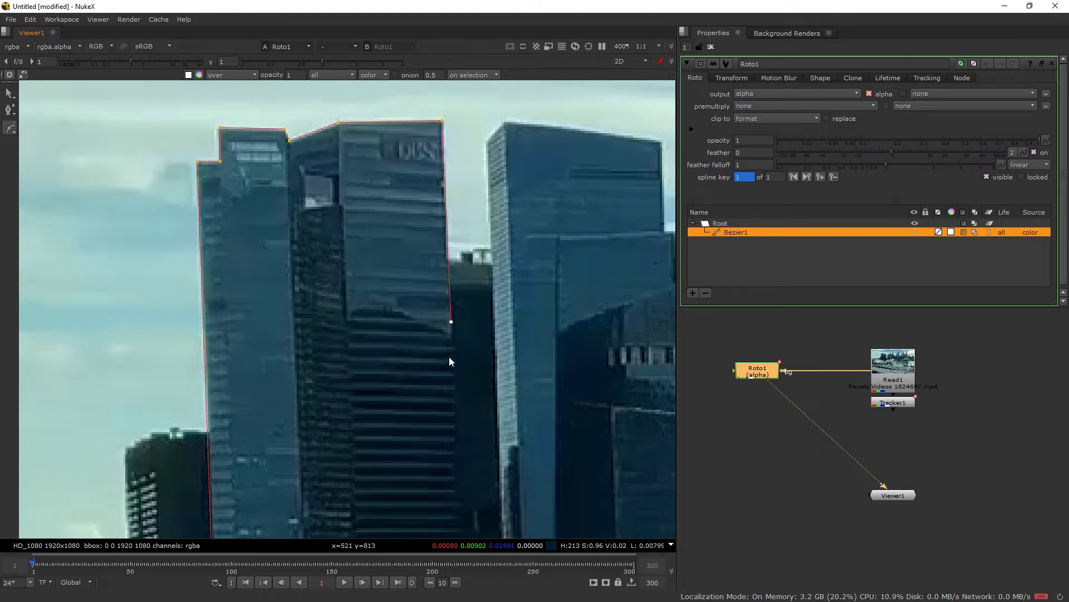
- Add points down the right edge and along the base, closing the shape on its first point
{"action": "middle_click_drag", "start_coordinate": [449, 356], "coordinate": [440, 301]}
{"action": "middle_click_drag", "start_coordinate": [449, 430], "coordinate": [460, 433]}
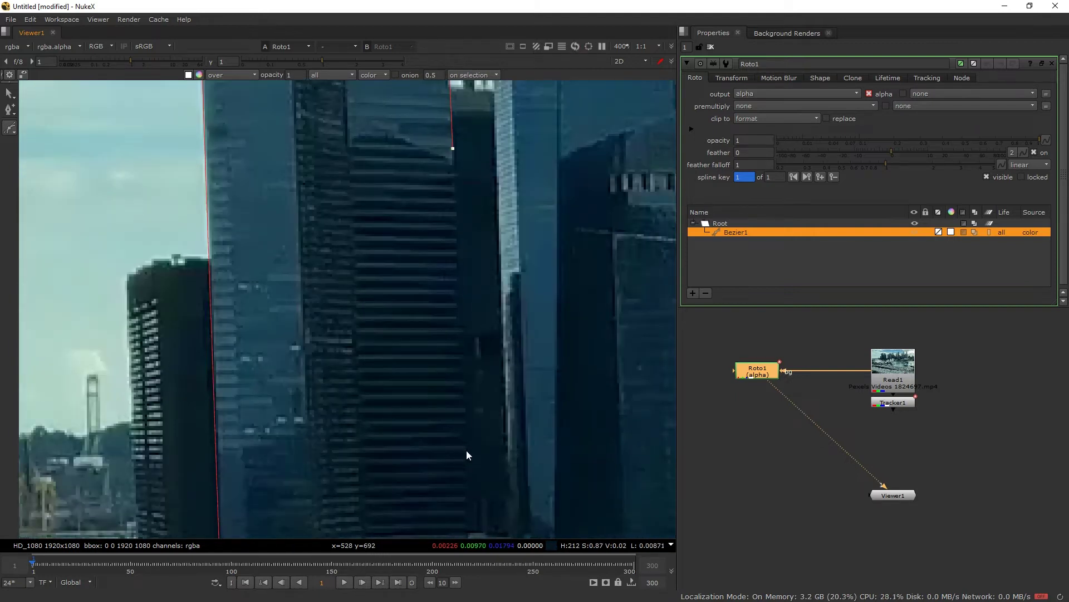
{"action": "left_click", "coordinate": [466, 452]}
{"action": "middle_click_drag", "start_coordinate": [441, 349], "coordinate": [443, 201]}
{"action": "left_click", "coordinate": [468, 386]}
{"action": "left_click", "coordinate": [468, 418]}
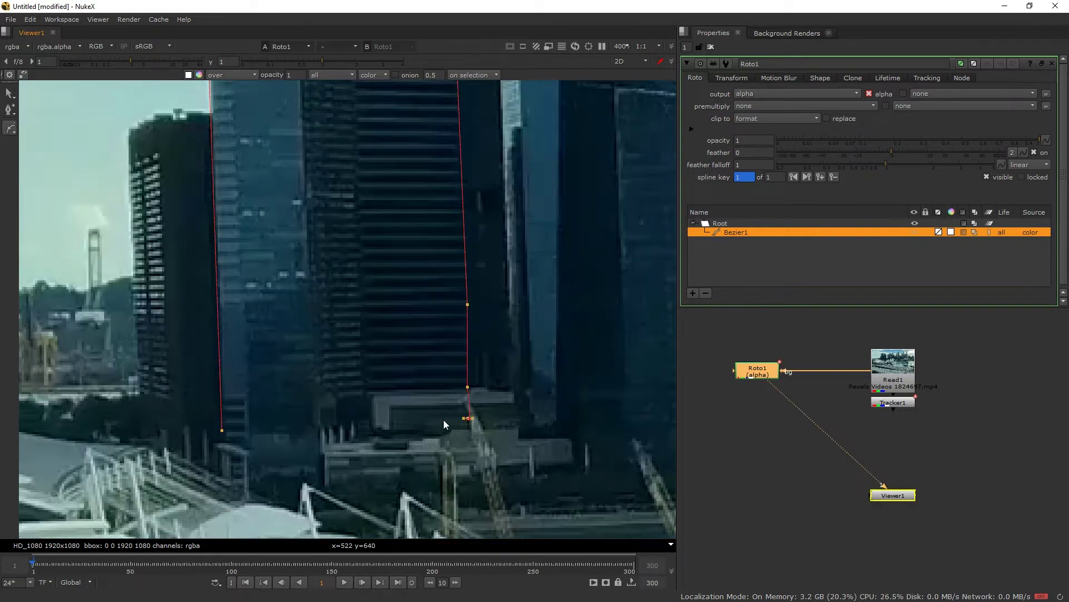
{"action": "left_click", "coordinate": [292, 438]}
{"action": "left_click", "coordinate": [246, 429]}
{"action": "left_click", "coordinate": [223, 430]}
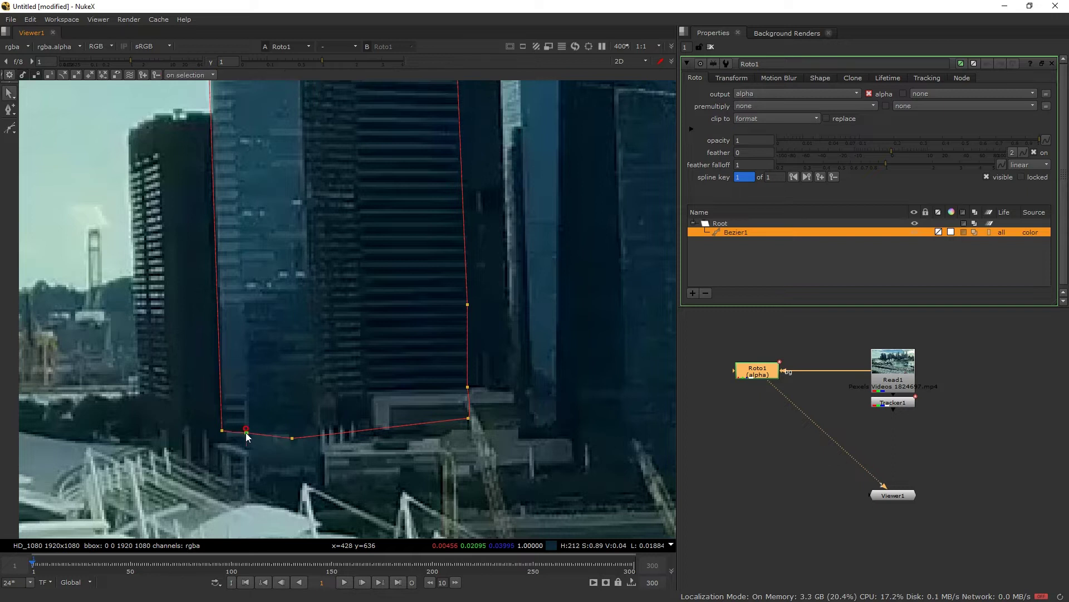
{"action": "middle_click_drag", "start_coordinate": [247, 430], "coordinate": [303, 360]}
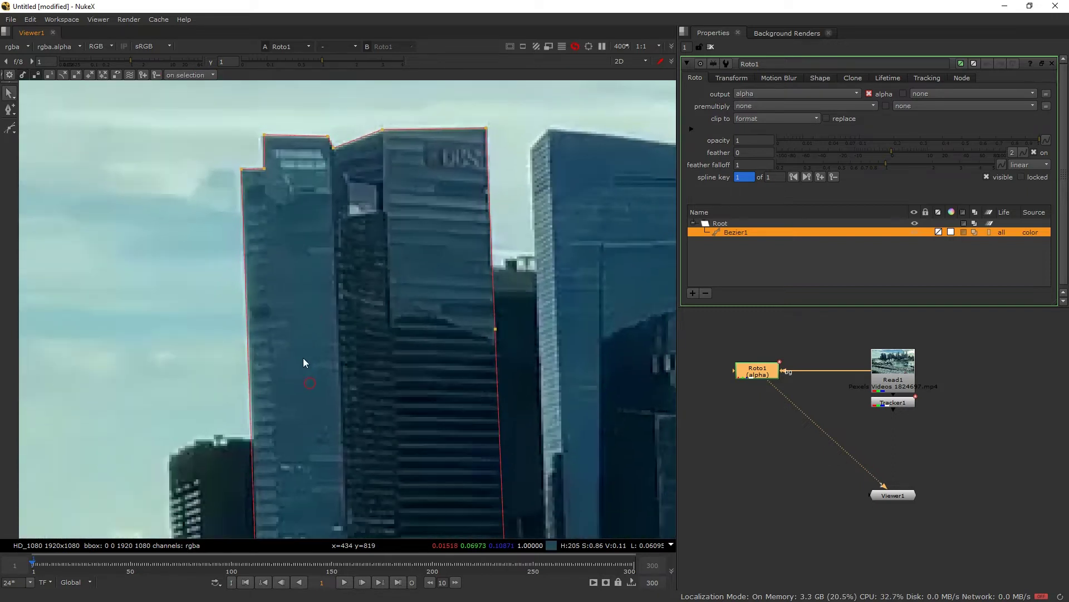
- In Roto1, add a new layer under Root and rename it 'building'
{"action": "double_click", "coordinate": [897, 404]}
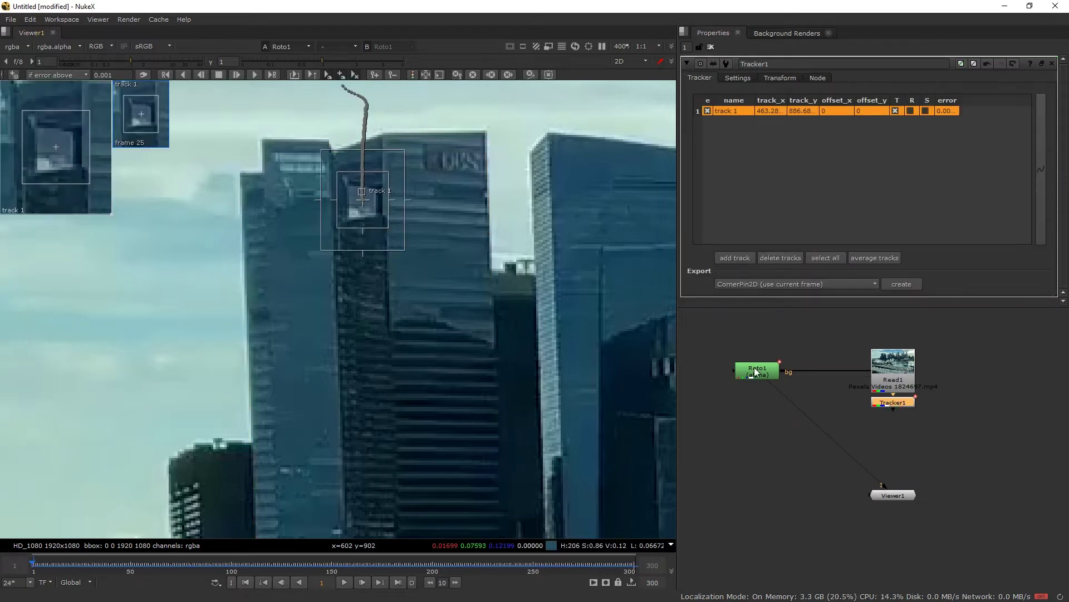
{"action": "left_click", "coordinate": [756, 372]}
{"action": "double_click", "coordinate": [756, 372]}
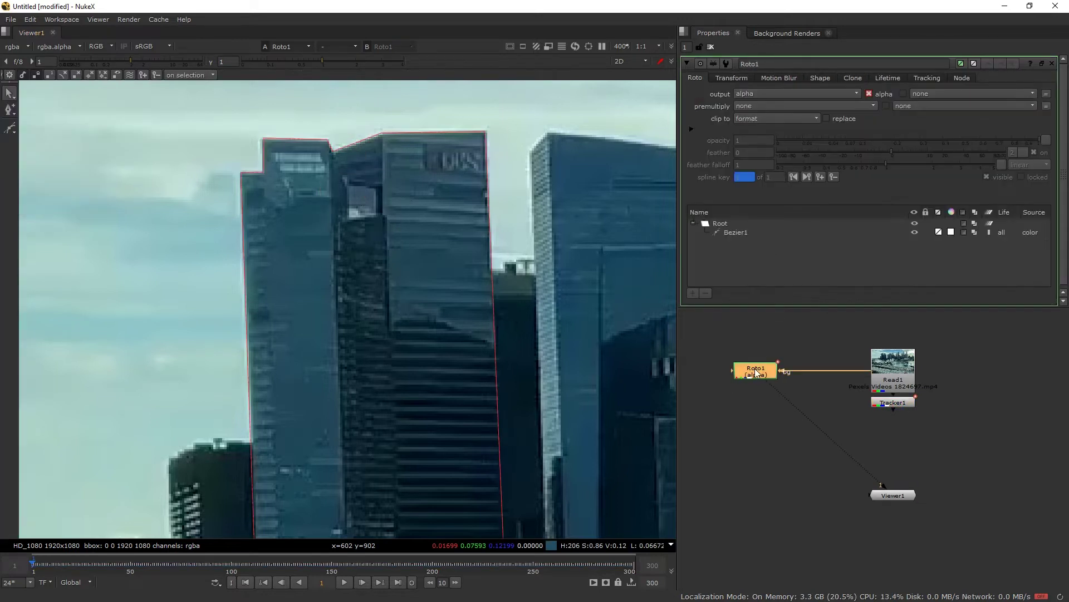
{"action": "left_click", "coordinate": [721, 223]}
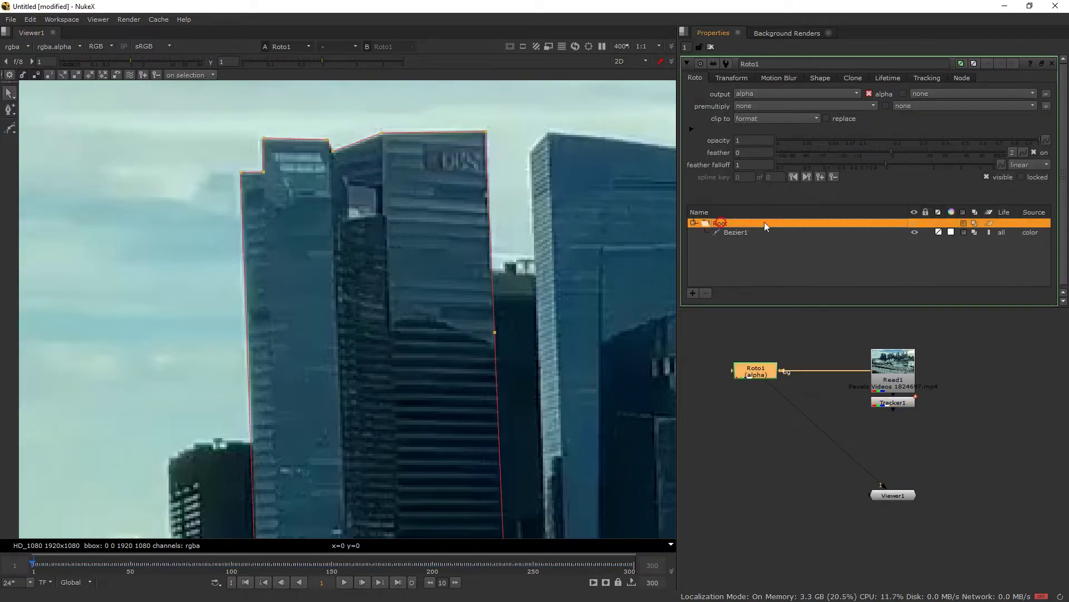
{"action": "left_click", "coordinate": [693, 293]}
{"action": "double_click", "coordinate": [735, 233]}
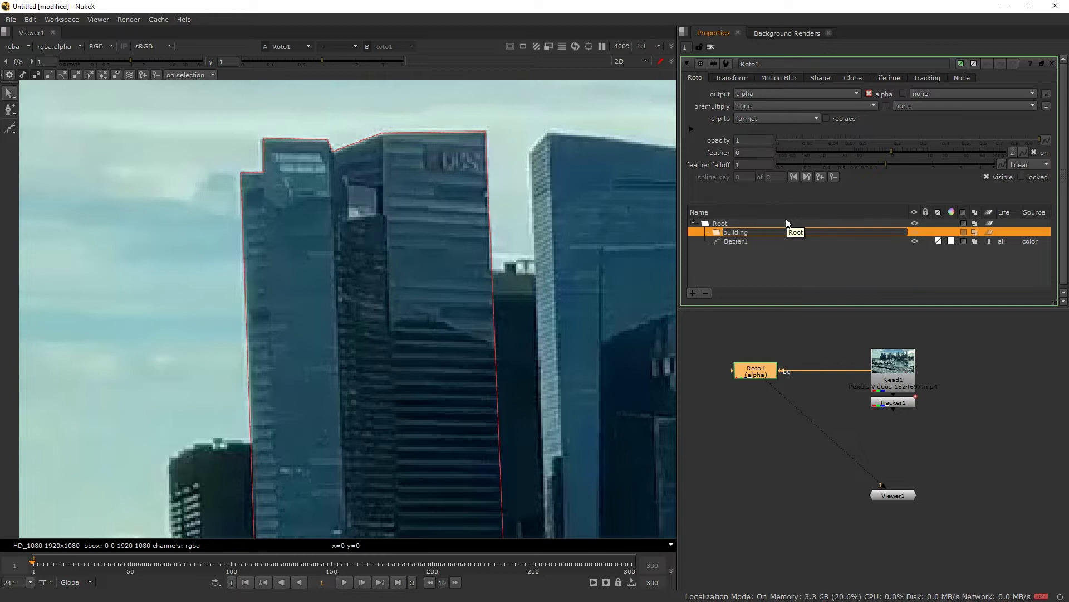
- Move Bezier1 into the building layer and check the layer's Transform settings
{"action": "left_click_drag", "start_coordinate": [738, 242], "coordinate": [724, 232]}
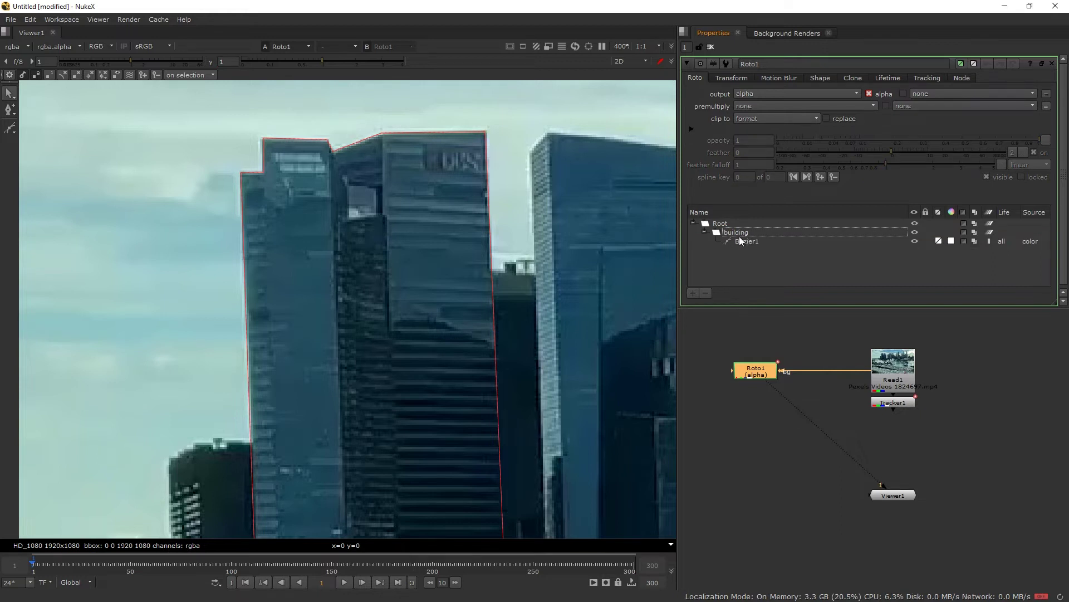
{"action": "left_click", "coordinate": [746, 231]}
{"action": "left_click", "coordinate": [738, 77]}
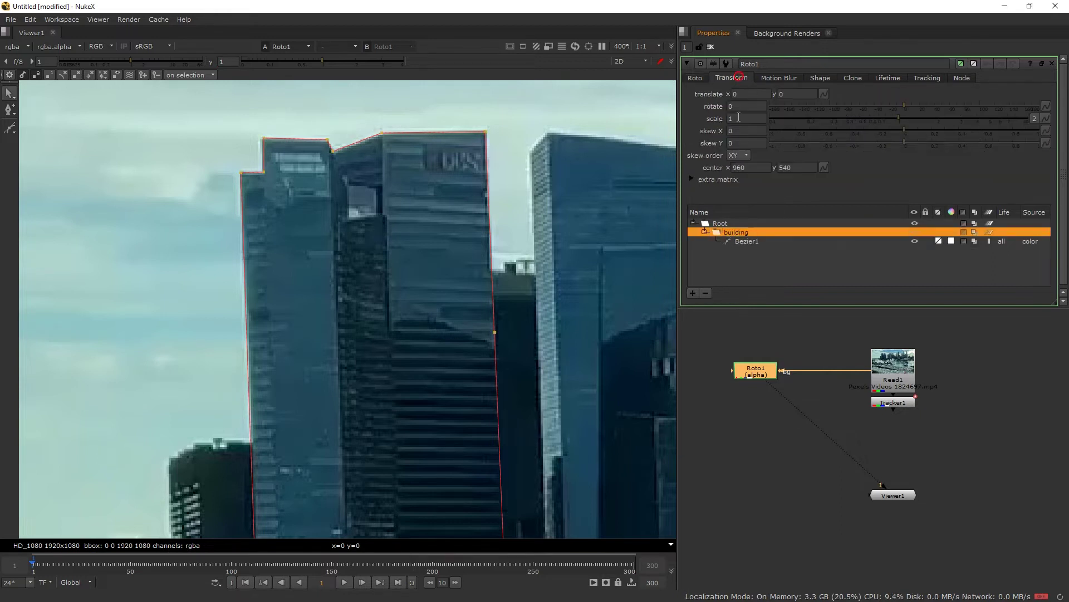
{"action": "left_click", "coordinate": [775, 266]}
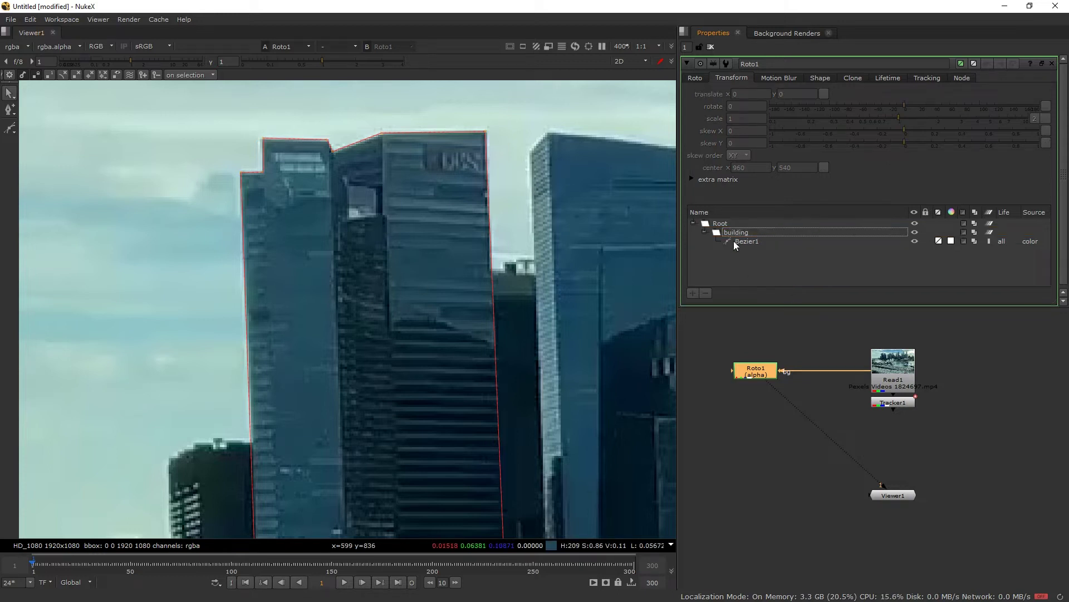
- Copy the translate animation from Tracker1's Transform tab
{"action": "double_click", "coordinate": [891, 403]}
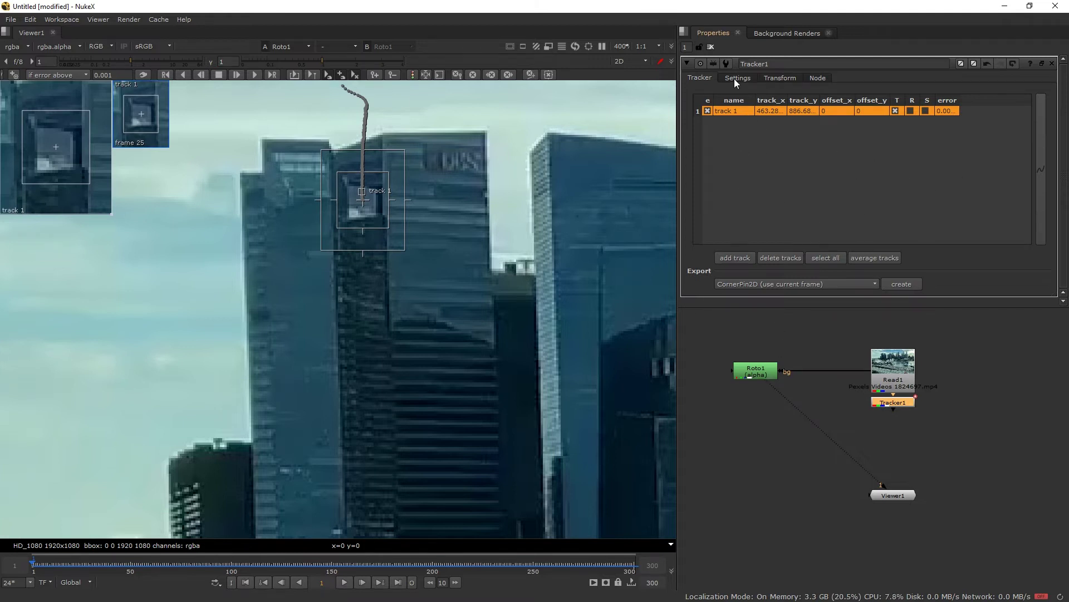
{"action": "left_click", "coordinate": [779, 78]}
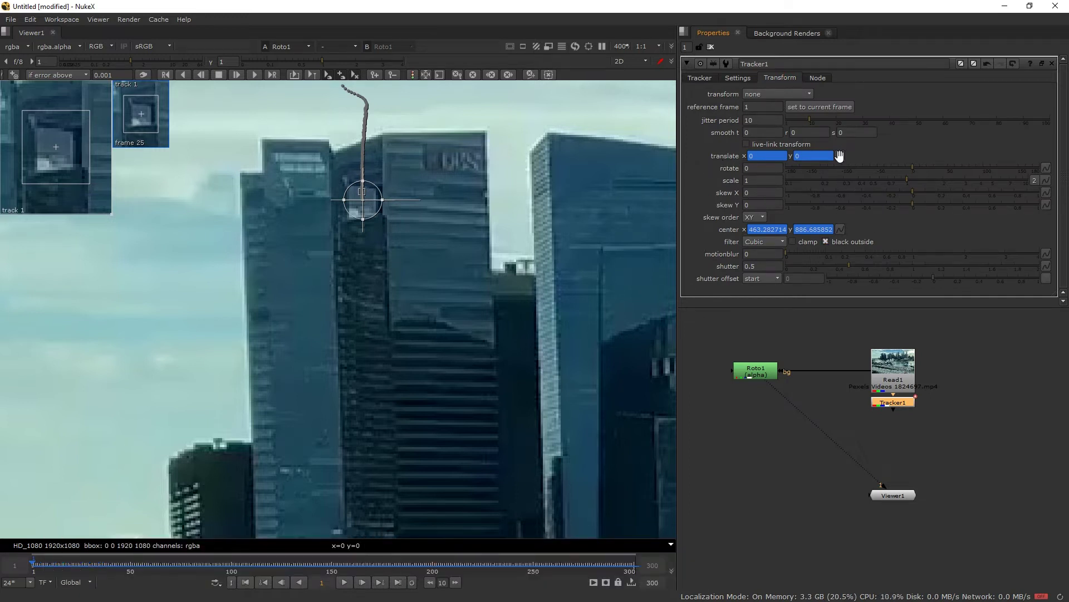
{"action": "left_click", "coordinate": [839, 155]}
{"action": "mouse_move", "coordinate": [874, 245]}
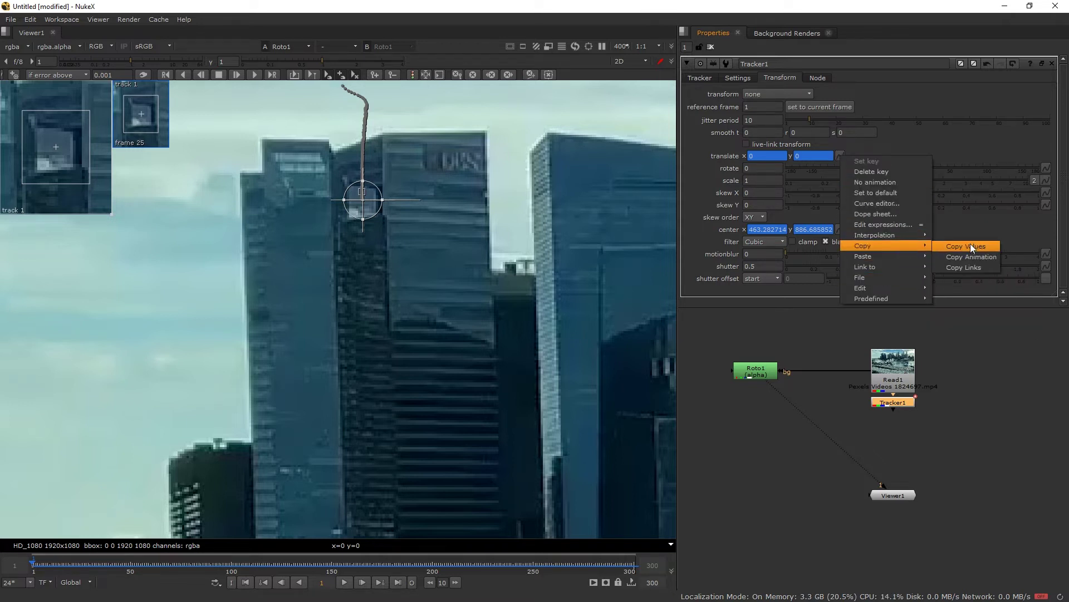
{"action": "left_click", "coordinate": [975, 259]}
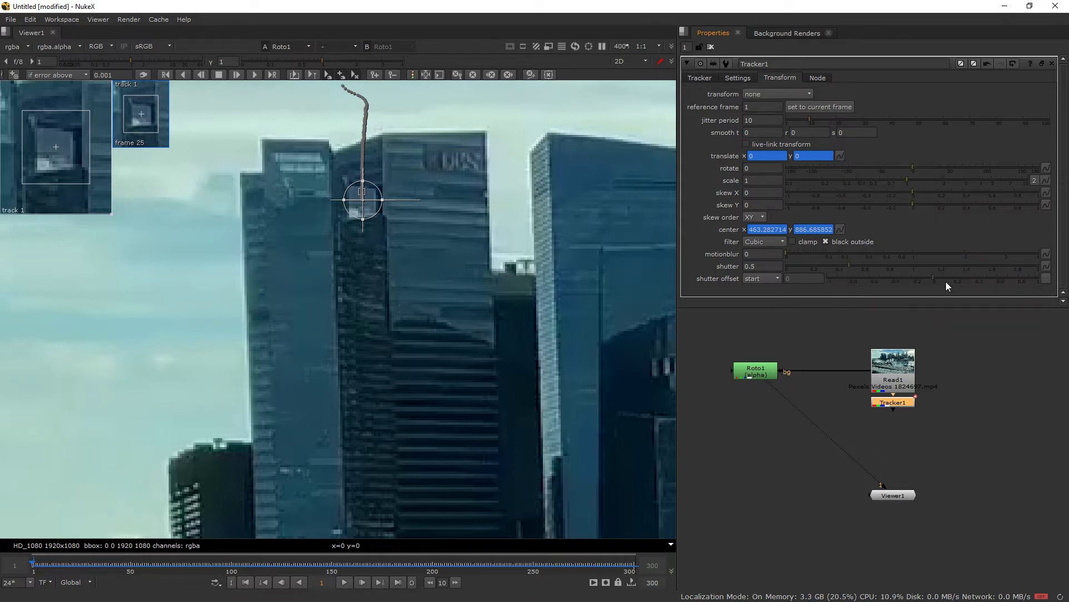
- Select Roto1's building layer and open its translate animation menu
{"action": "double_click", "coordinate": [761, 375]}
{"action": "left_click", "coordinate": [741, 232]}
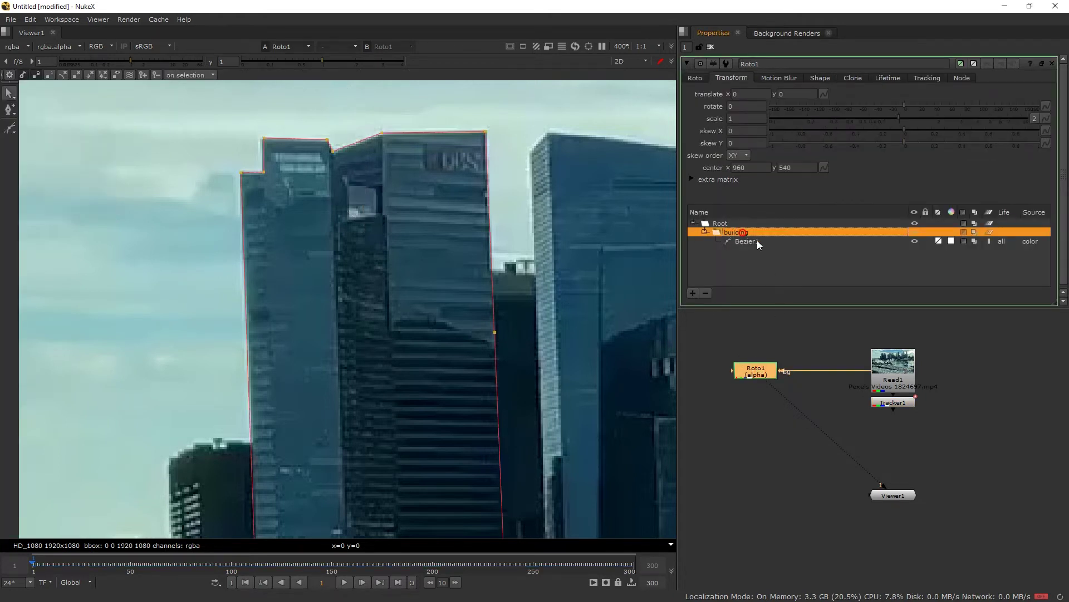
{"action": "left_click", "coordinate": [823, 93]}
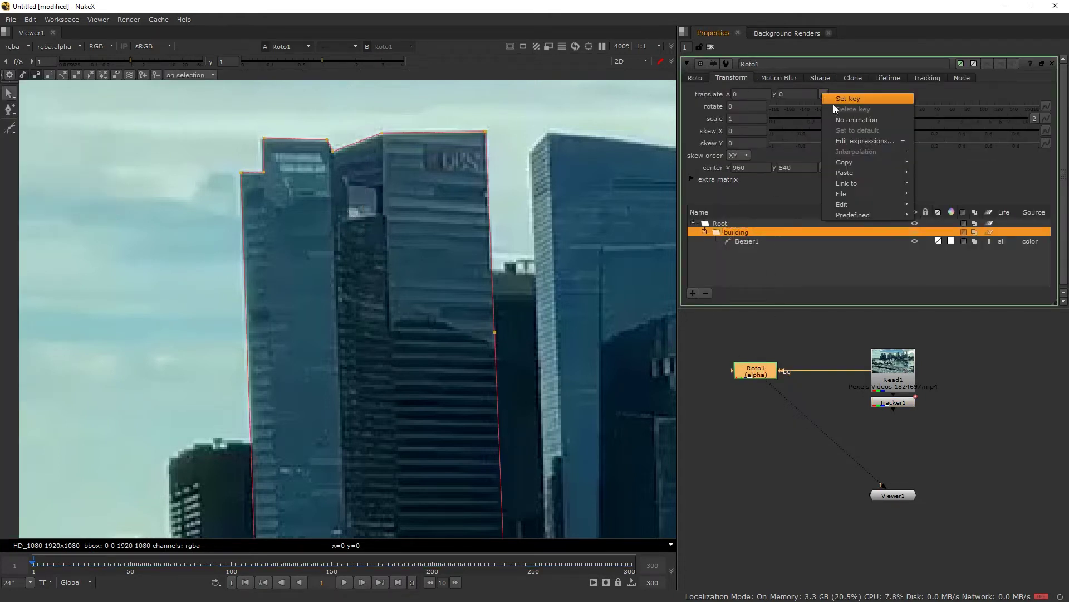
{"action": "mouse_move", "coordinate": [844, 175]}
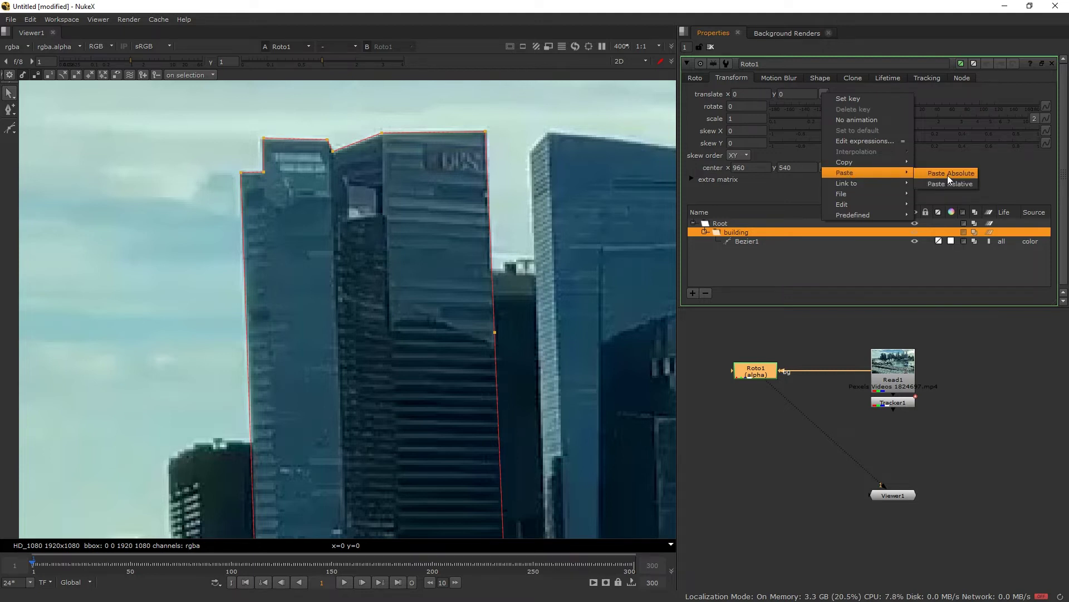
{"action": "left_click", "coordinate": [890, 405]}
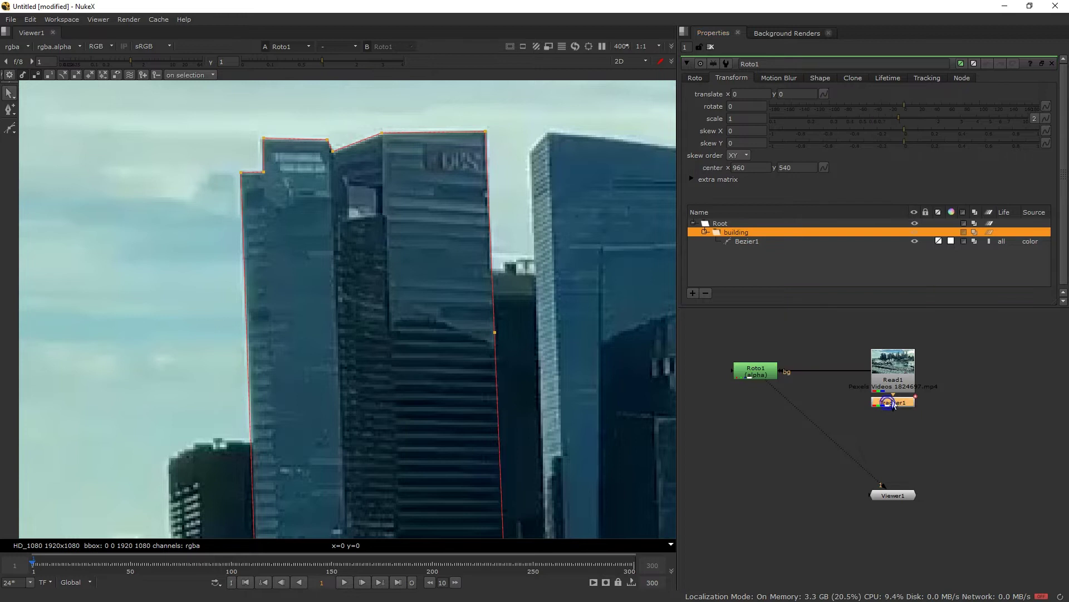
- Paste the tracker animation absolute onto the building layer's translate
{"action": "double_click", "coordinate": [889, 406]}
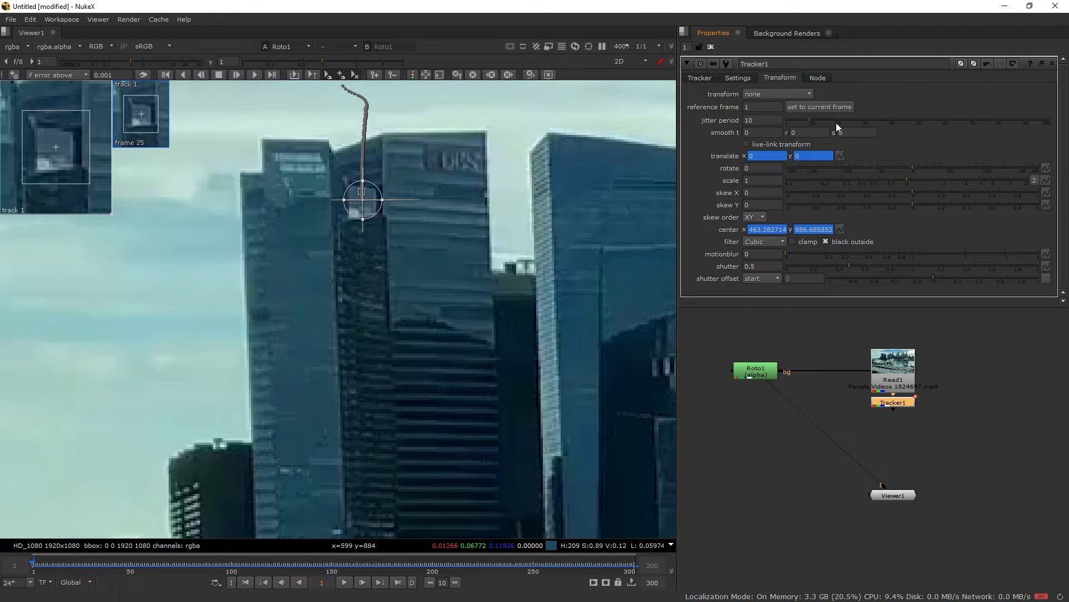
{"action": "double_click", "coordinate": [756, 372]}
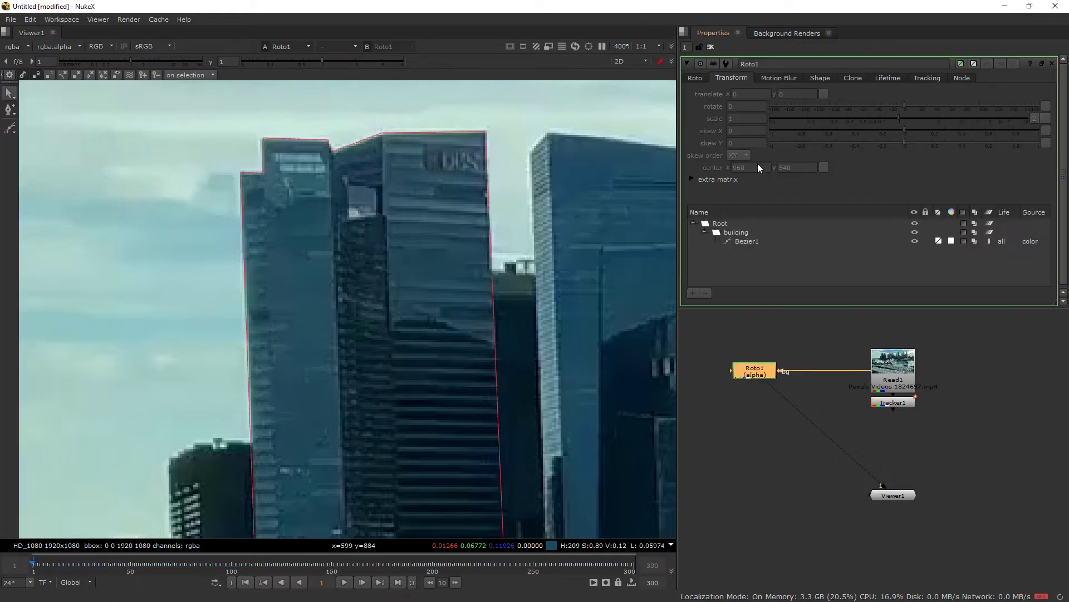
{"action": "left_click", "coordinate": [745, 231]}
{"action": "left_click", "coordinate": [824, 95]}
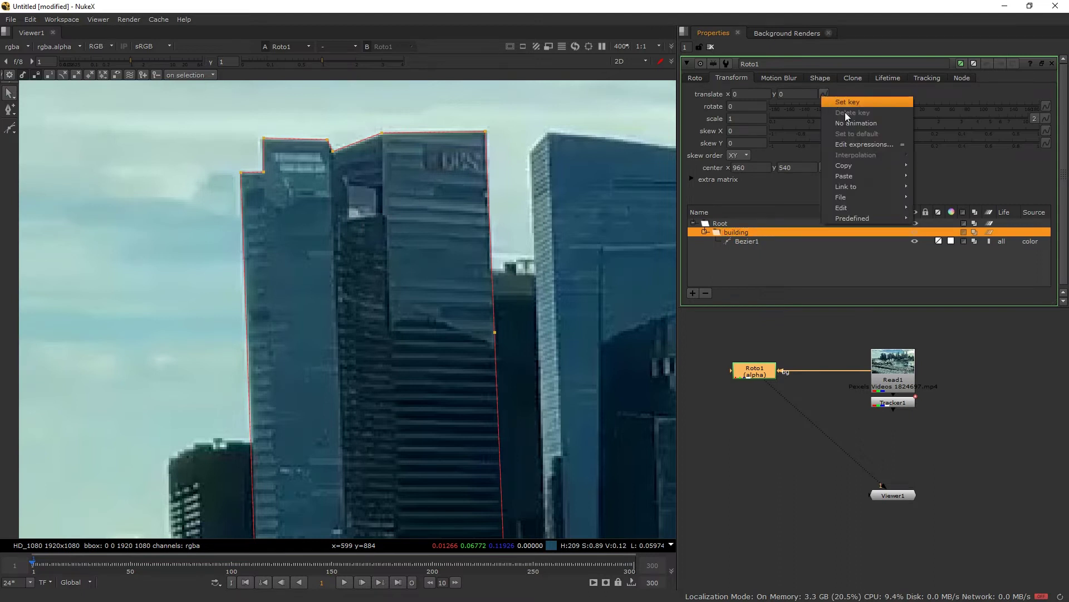
{"action": "mouse_move", "coordinate": [869, 177]}
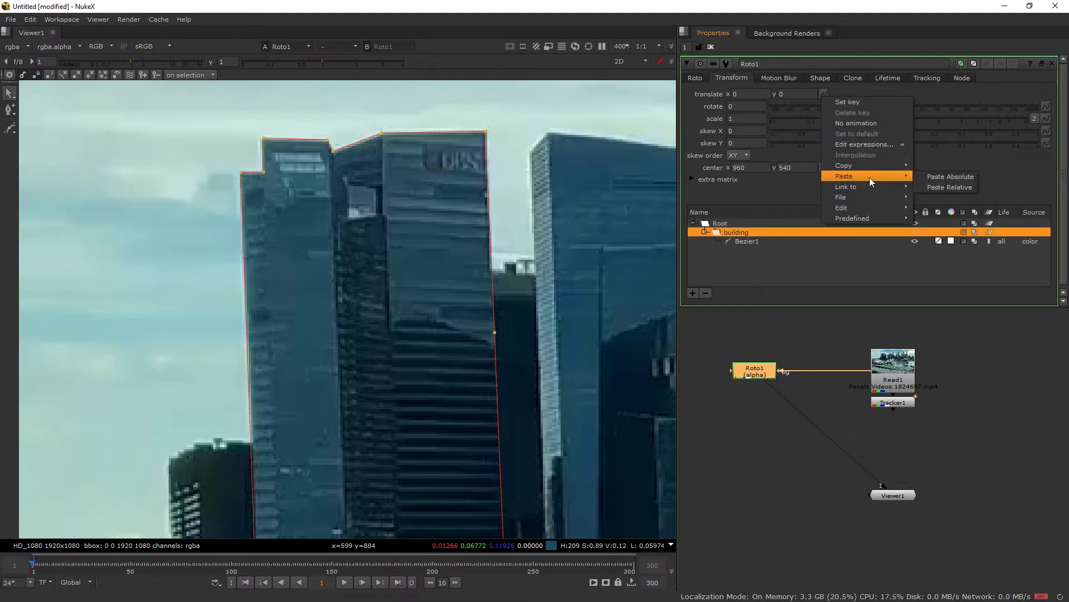
{"action": "left_click", "coordinate": [965, 178]}
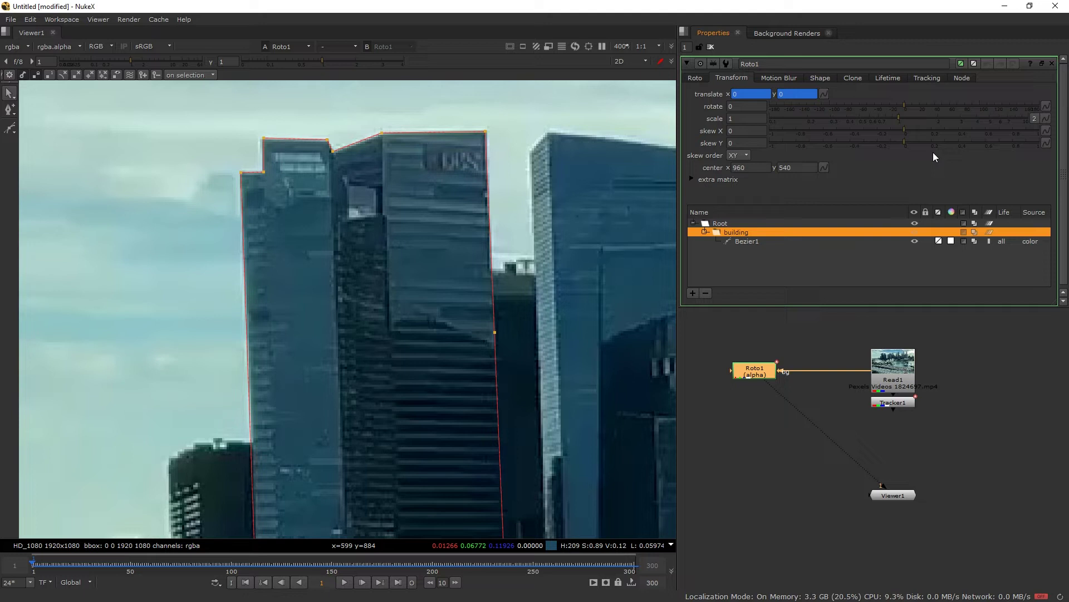
- Link the building layer's translate to Tracker1's track1
{"action": "left_click", "coordinate": [824, 94]}
{"action": "mouse_move", "coordinate": [878, 185]}
{"action": "mouse_move", "coordinate": [960, 197]}
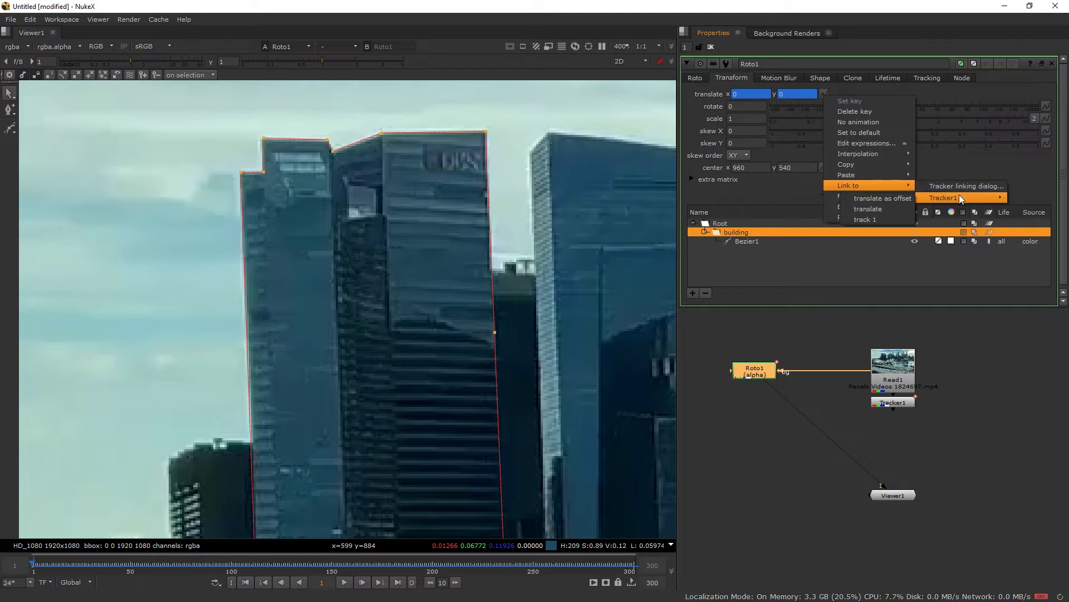
{"action": "left_click", "coordinate": [868, 221]}
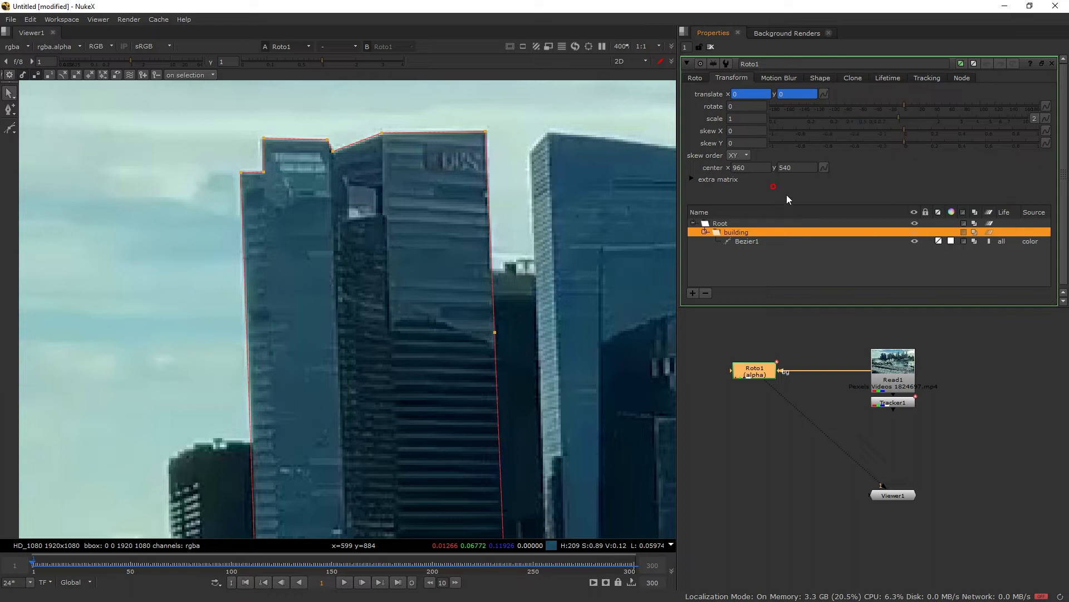
- Copy Tracker1's center values, 463.282714 / 886.685852
{"action": "double_click", "coordinate": [893, 403]}
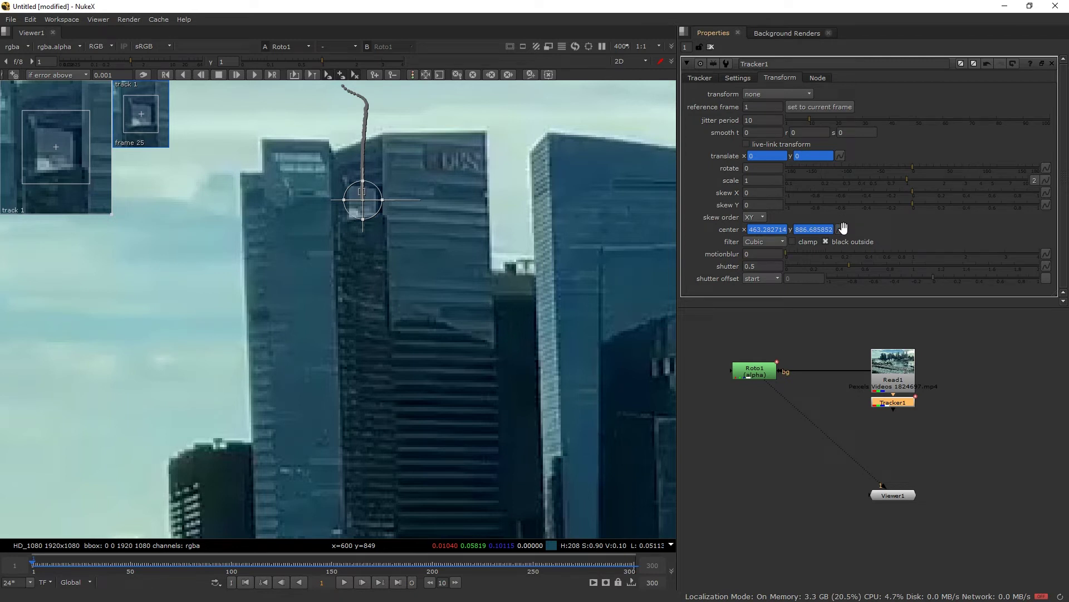
{"action": "left_click", "coordinate": [839, 229]}
{"action": "mouse_move", "coordinate": [886, 320]}
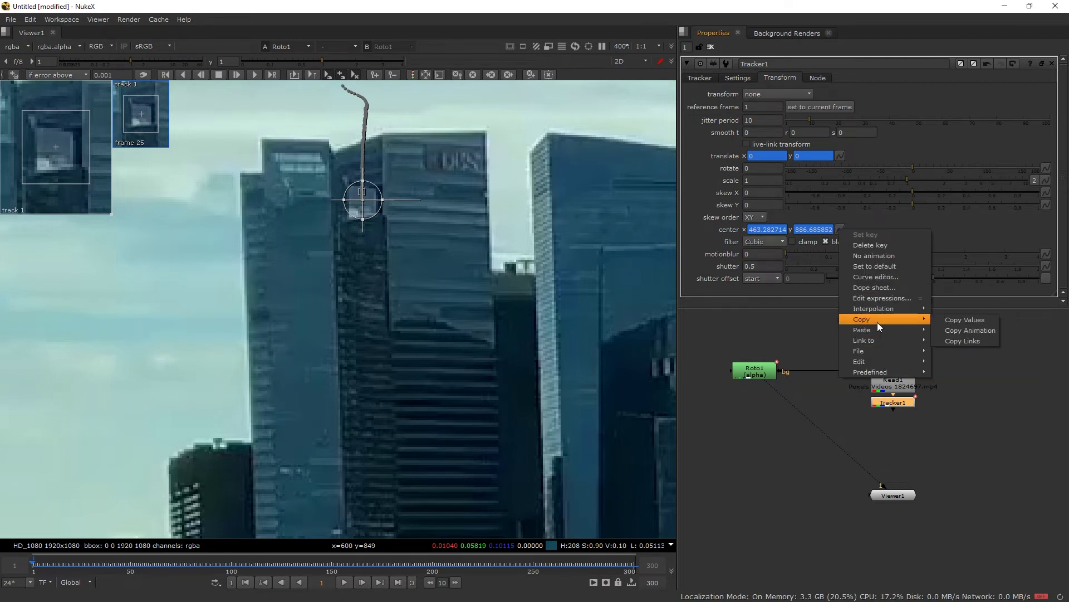
{"action": "left_click", "coordinate": [983, 330]}
- Paste those center values absolute onto Roto1's building layer
{"action": "double_click", "coordinate": [752, 371]}
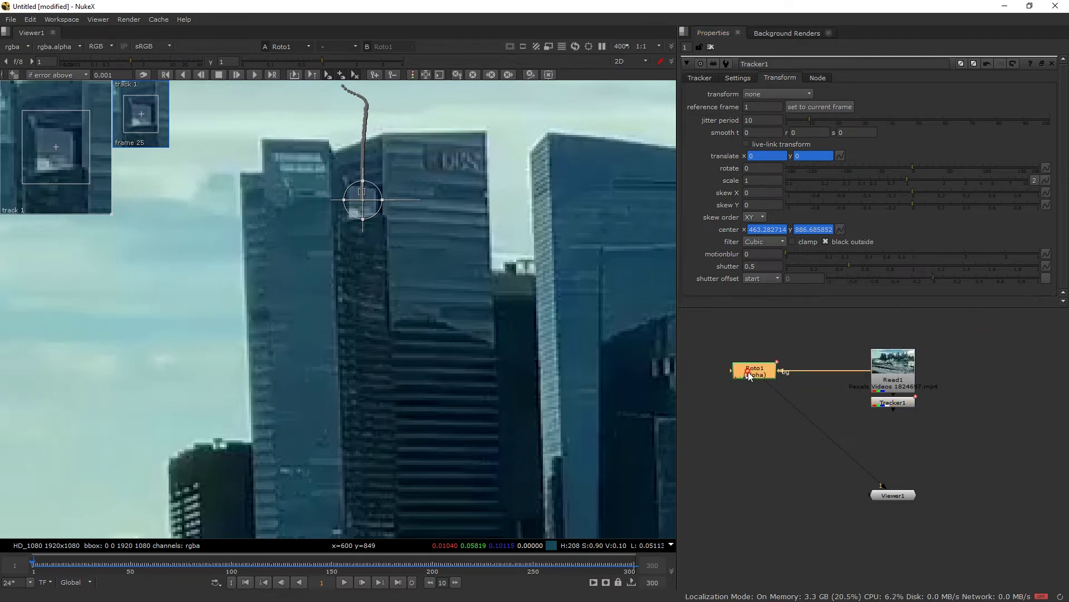
{"action": "left_click", "coordinate": [740, 233]}
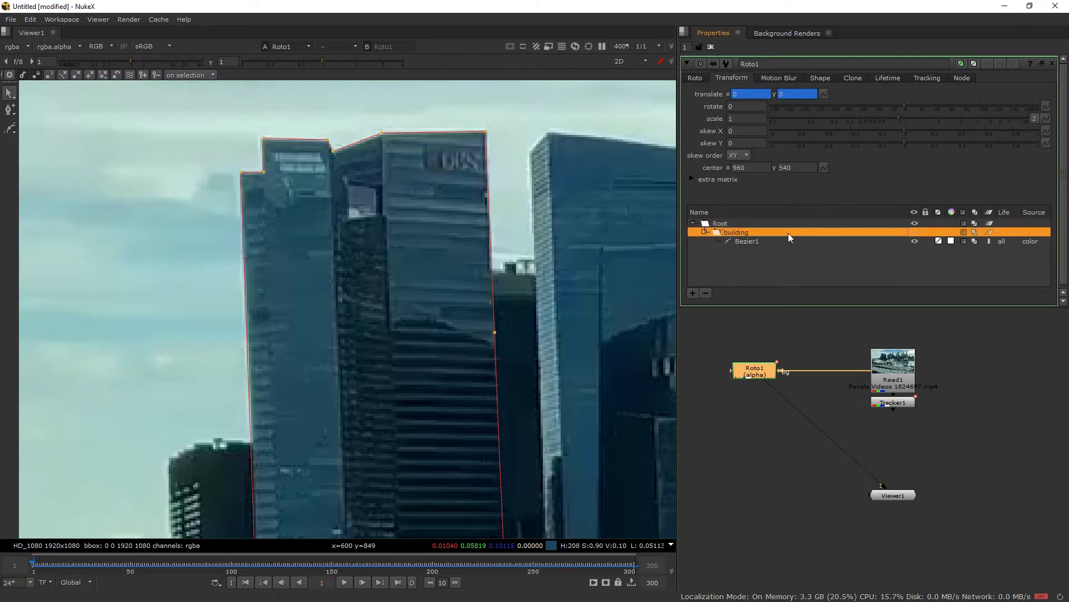
{"action": "left_click", "coordinate": [823, 167]}
{"action": "mouse_move", "coordinate": [876, 249]}
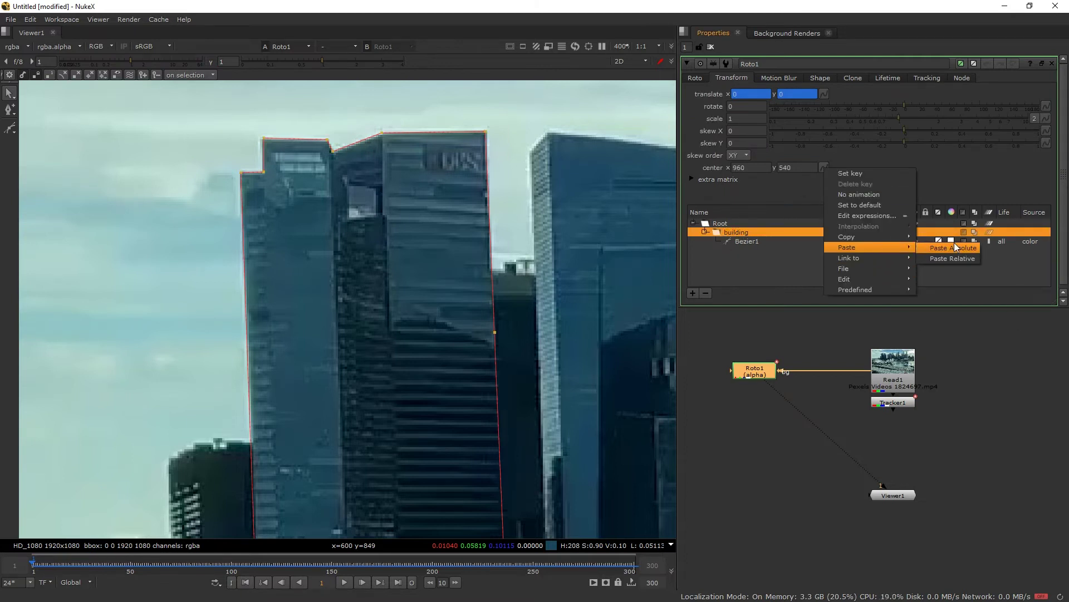
{"action": "left_click", "coordinate": [967, 249]}
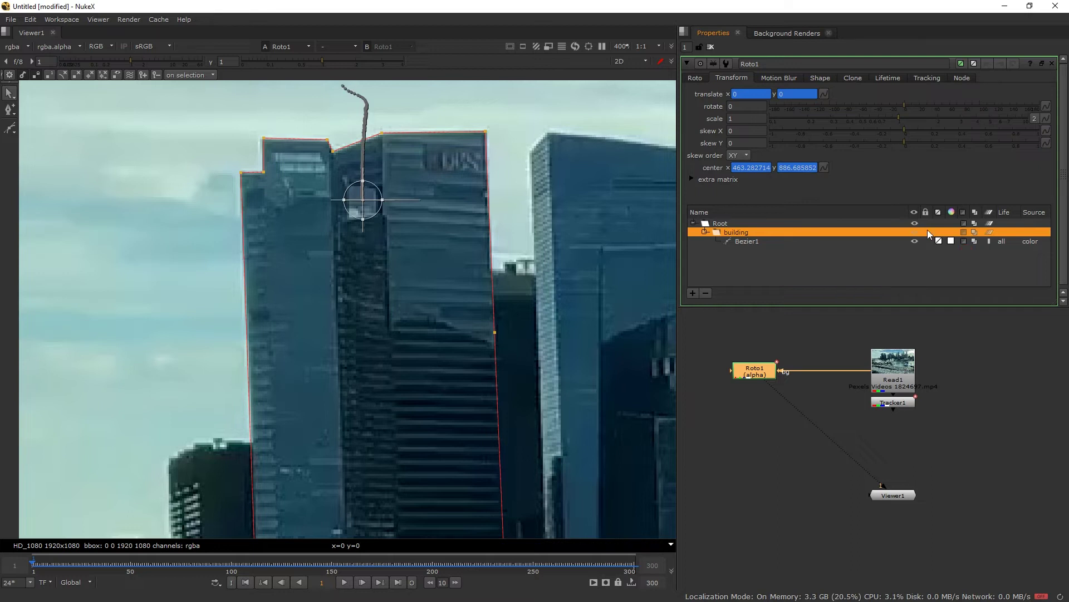
- Play and stop the shot to verify the outline follows the tower, then jump to frame 300
{"action": "left_click", "coordinate": [344, 582]}
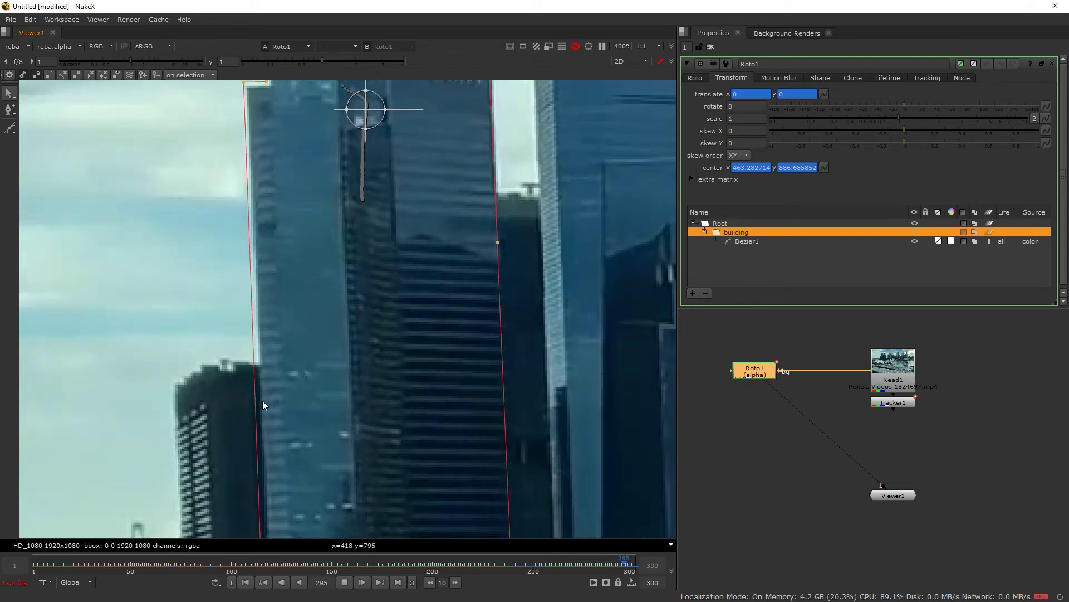
{"action": "left_click", "coordinate": [344, 582]}
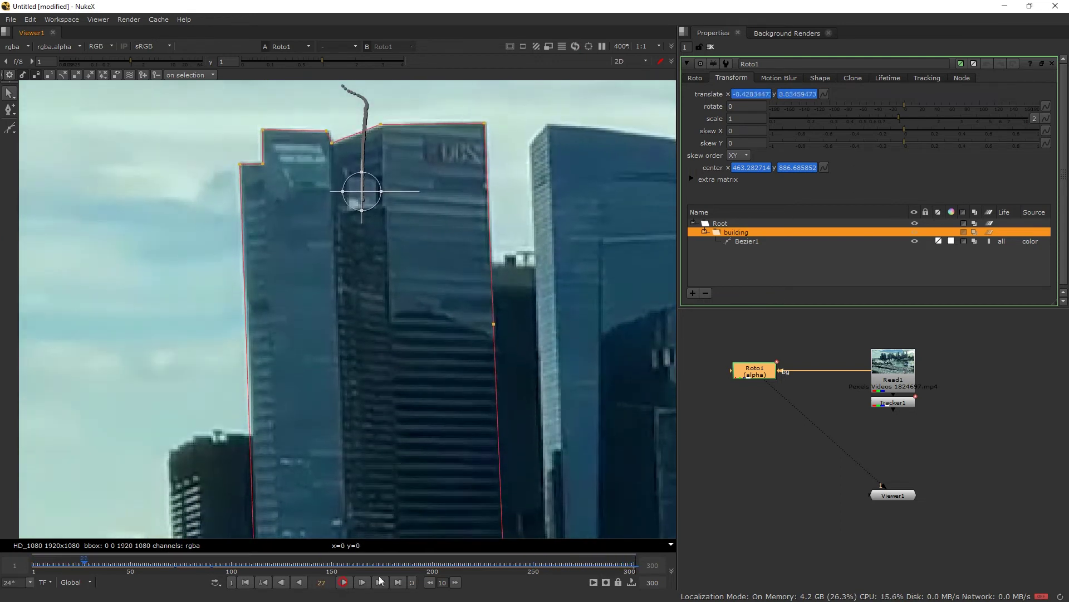
{"action": "left_click", "coordinate": [397, 582]}
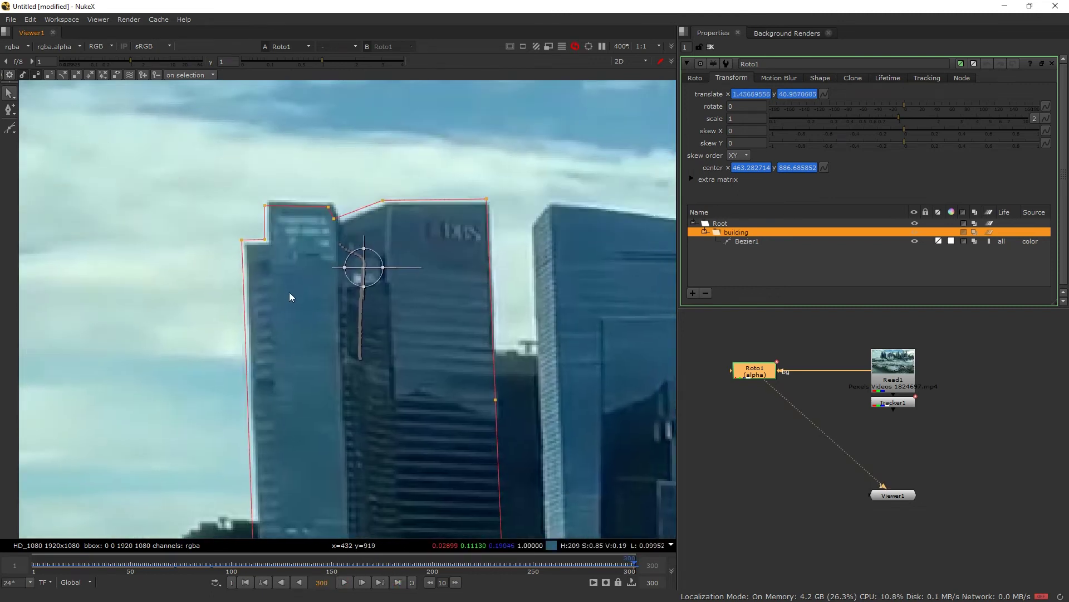
- Select Bezier1's points and raise the two top points onto the rooftop edge at frame 300
{"action": "left_click", "coordinate": [747, 241]}
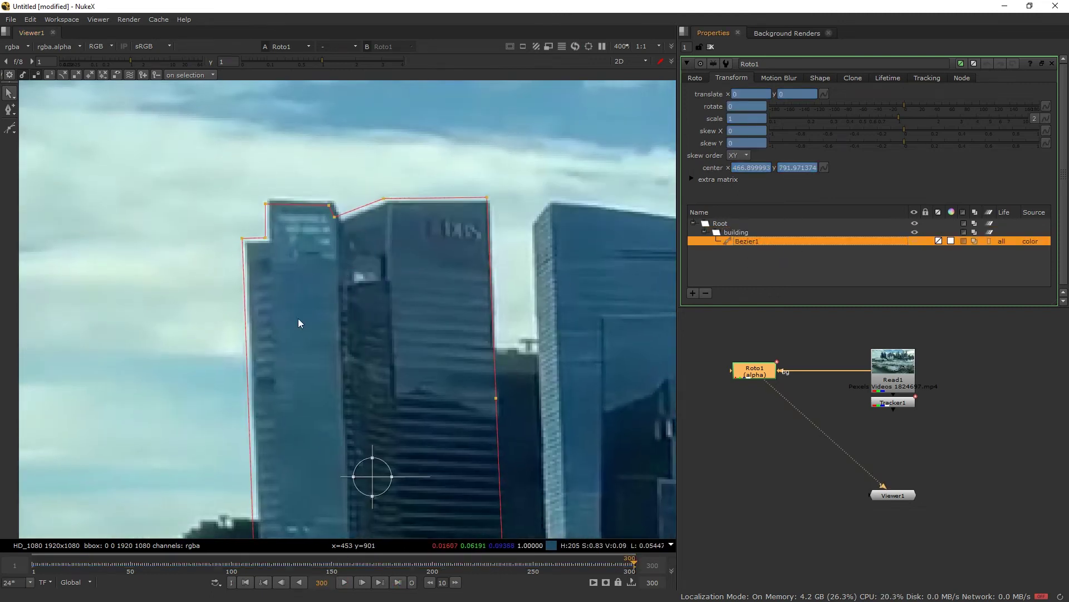
{"action": "left_click_drag", "start_coordinate": [155, 126], "coordinate": [572, 512]}
{"action": "scroll", "coordinate": [326, 344], "scroll_direction": "down", "scroll_amount": 5}
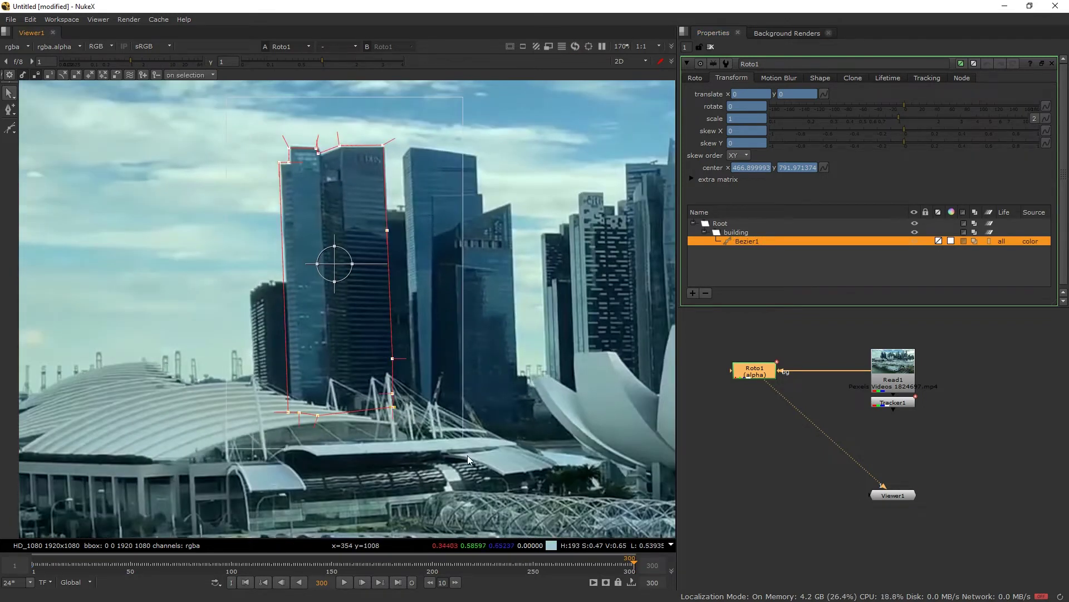
{"action": "scroll", "coordinate": [288, 243], "scroll_direction": "up", "scroll_amount": 7}
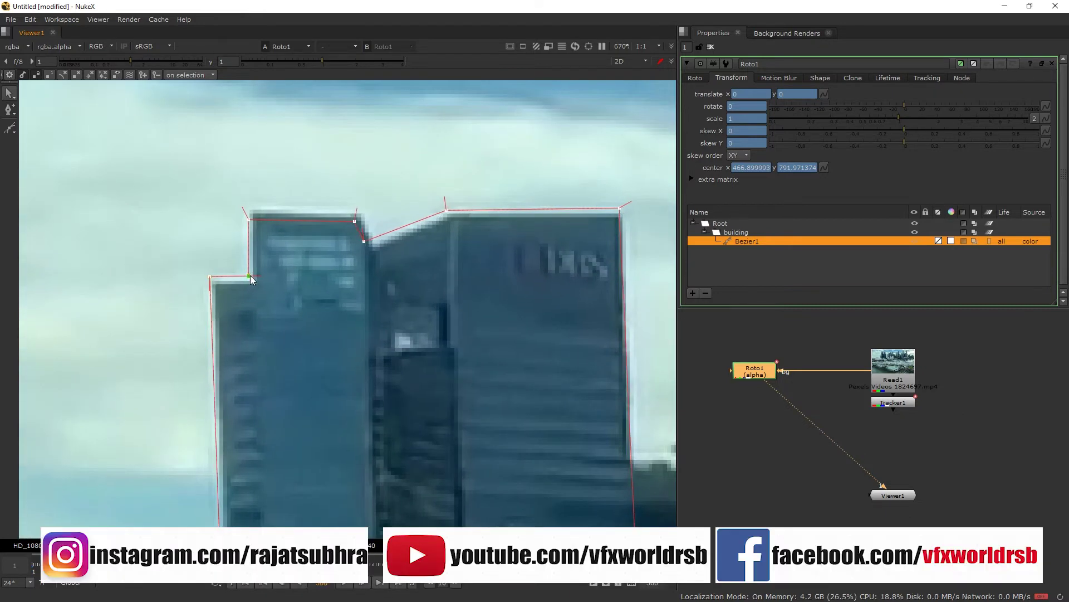
{"action": "middle_click_drag", "start_coordinate": [252, 276], "coordinate": [252, 279]}
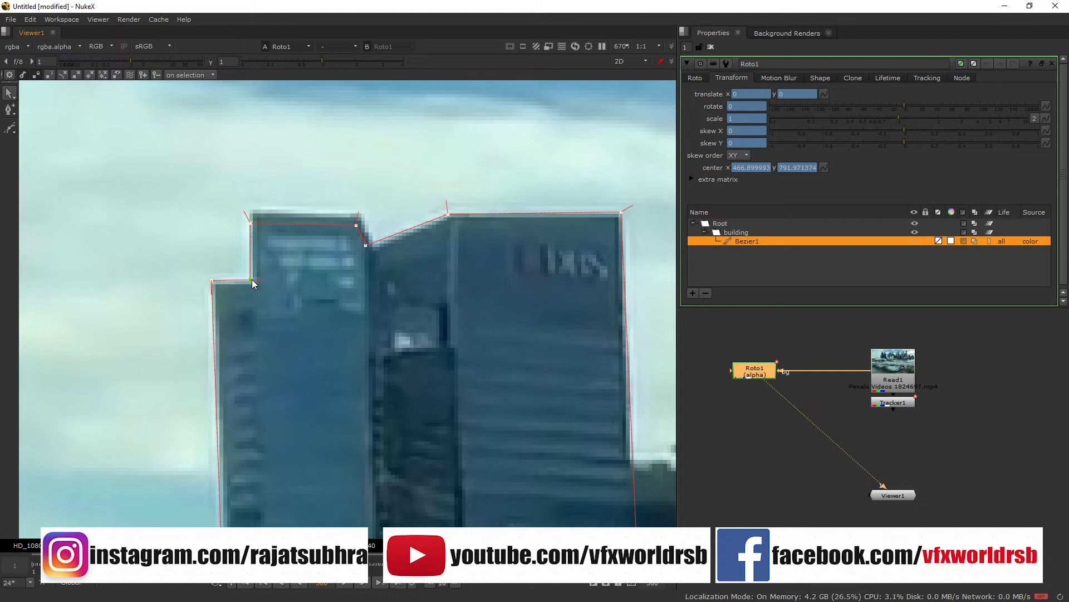
{"action": "left_click_drag", "start_coordinate": [225, 205], "coordinate": [374, 246]}
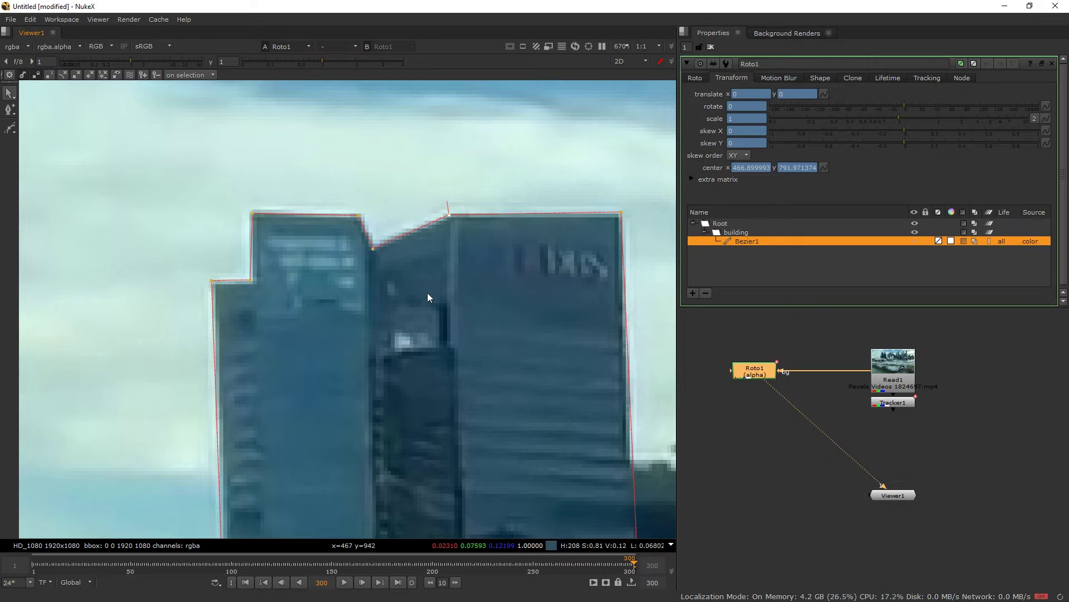
- At frame 88, select the lower-left corner point and nudge it one pixel right
{"action": "middle_click_drag", "start_coordinate": [437, 456], "coordinate": [364, 238]}
{"action": "scroll", "coordinate": [318, 403], "scroll_direction": "down", "scroll_amount": 5}
{"action": "scroll", "coordinate": [316, 362], "scroll_direction": "up", "scroll_amount": 5}
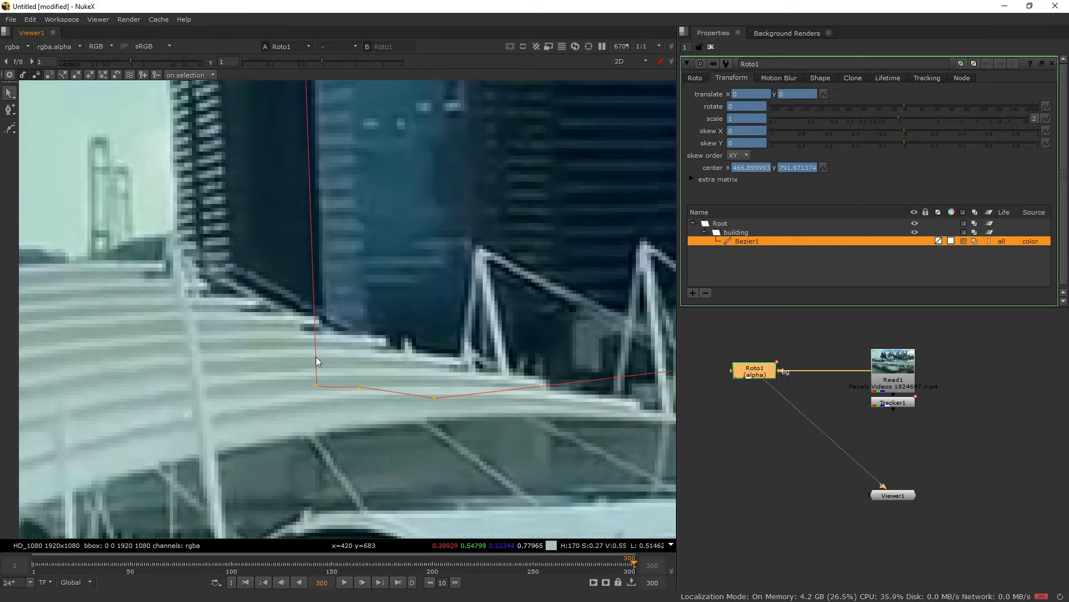
{"action": "scroll", "coordinate": [324, 384], "scroll_direction": "down", "scroll_amount": 5}
{"action": "scroll", "coordinate": [363, 262], "scroll_direction": "up", "scroll_amount": 6}
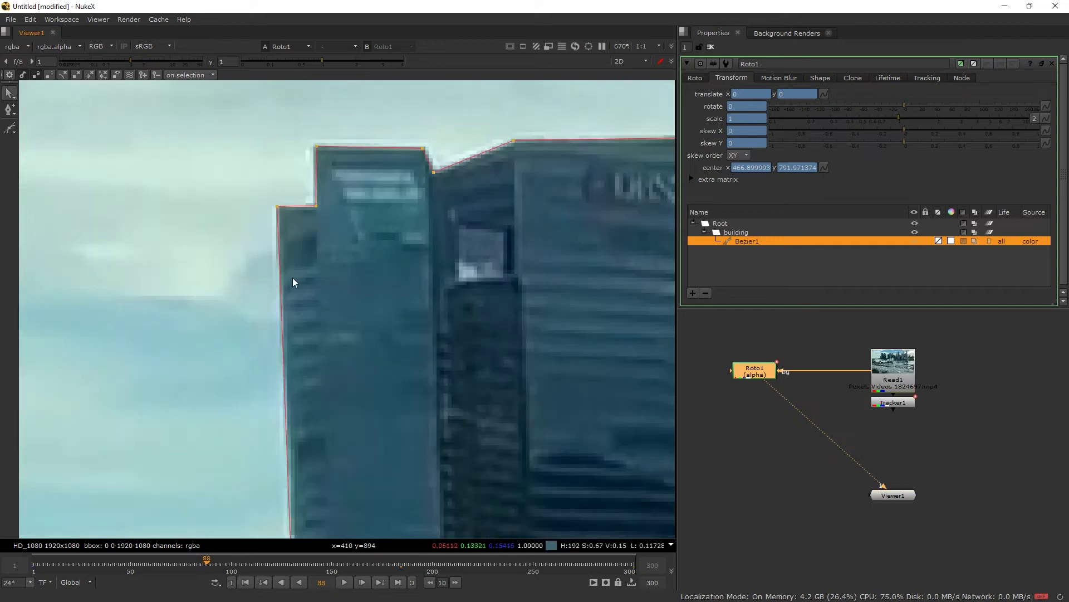
{"action": "scroll", "coordinate": [292, 278], "scroll_direction": "down", "scroll_amount": 3}
{"action": "scroll", "coordinate": [404, 338], "scroll_direction": "up", "scroll_amount": 3}
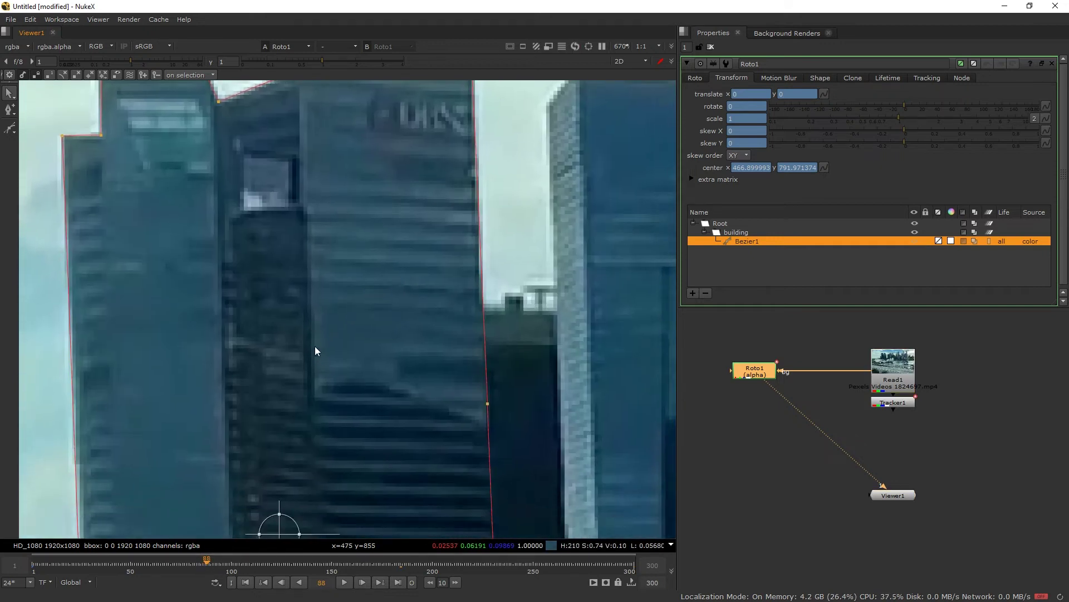
{"action": "scroll", "coordinate": [307, 340], "scroll_direction": "down", "scroll_amount": 3}
{"action": "scroll", "coordinate": [268, 358], "scroll_direction": "up", "scroll_amount": 3}
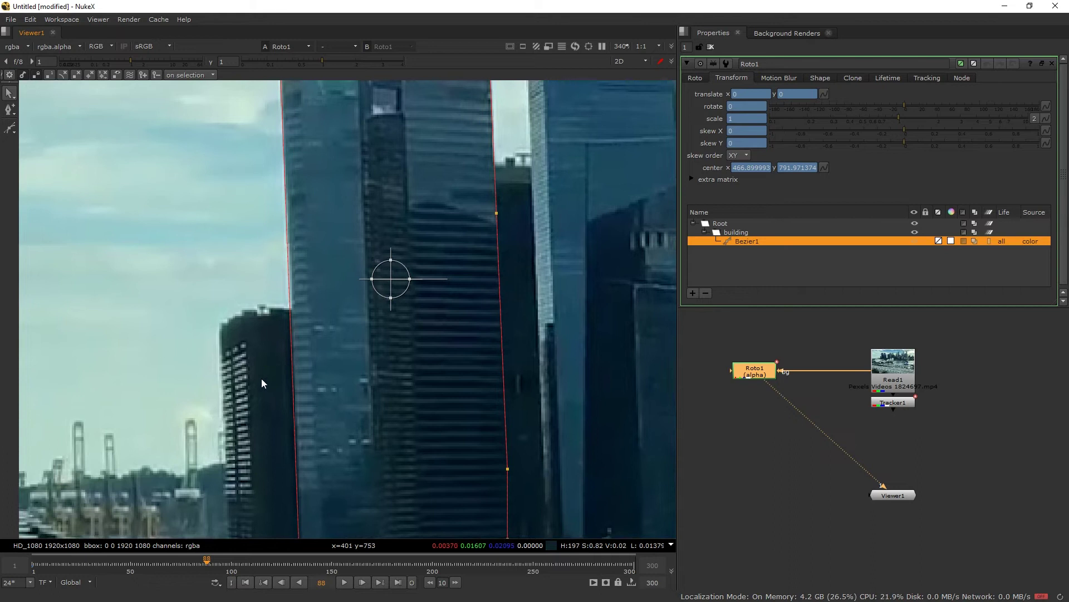
{"action": "scroll", "coordinate": [262, 379], "scroll_direction": "down", "scroll_amount": 2}
{"action": "scroll", "coordinate": [268, 392], "scroll_direction": "up", "scroll_amount": 2}
{"action": "left_click", "coordinate": [283, 471]}
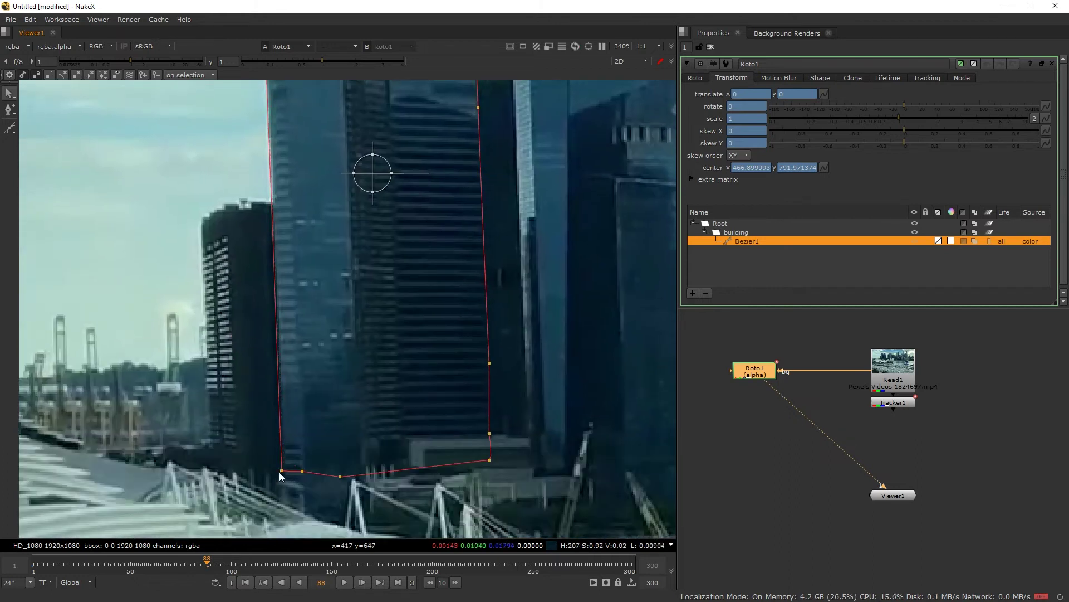
{"action": "scroll", "coordinate": [271, 488], "scroll_direction": "up", "scroll_amount": 5}
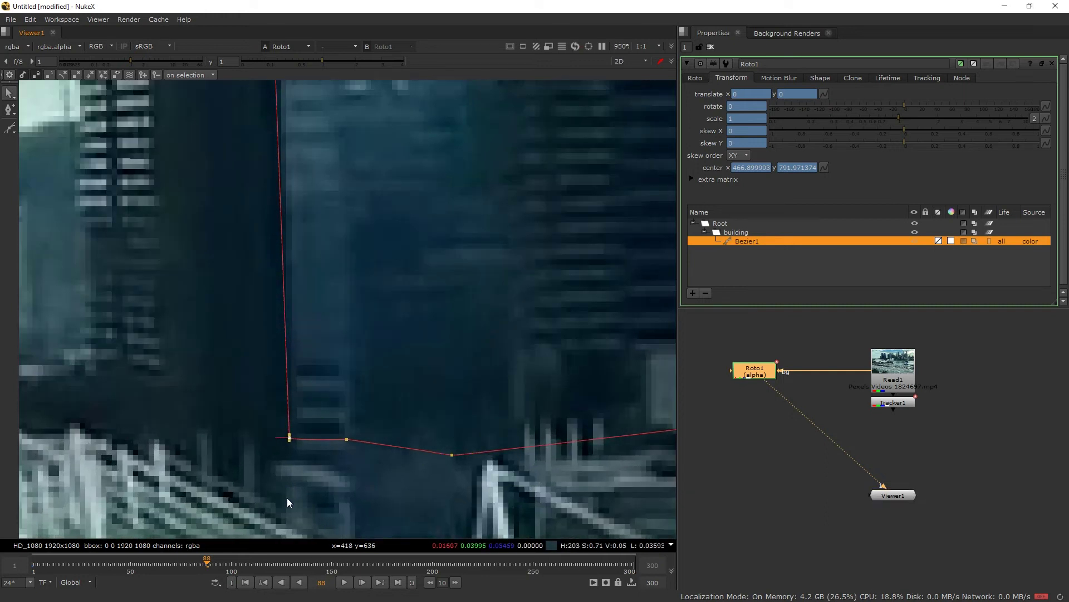
{"action": "scroll", "coordinate": [284, 430], "scroll_direction": "up", "scroll_amount": 1}
{"action": "left_click", "coordinate": [291, 430]}
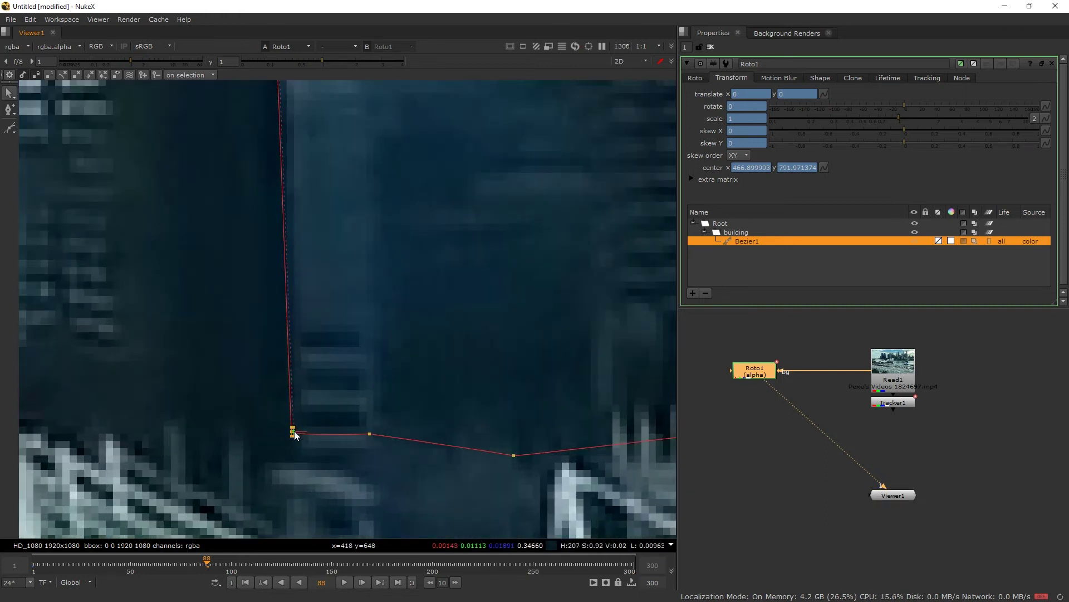
{"action": "key", "text": "KP_6"}
- Deselect the building shape and pan the view back to the tower's top
{"action": "scroll", "coordinate": [210, 426], "scroll_direction": "down", "scroll_amount": 5}
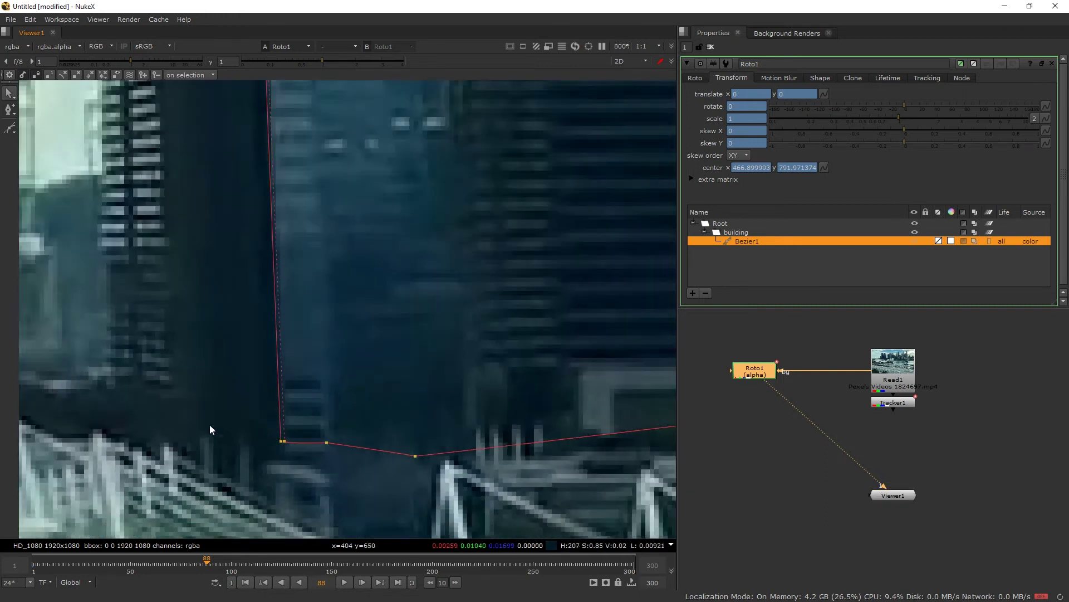
{"action": "left_click", "coordinate": [215, 440]}
{"action": "scroll", "coordinate": [192, 400], "scroll_direction": "down", "scroll_amount": 2}
{"action": "middle_click_drag", "start_coordinate": [191, 400], "coordinate": [272, 403]}
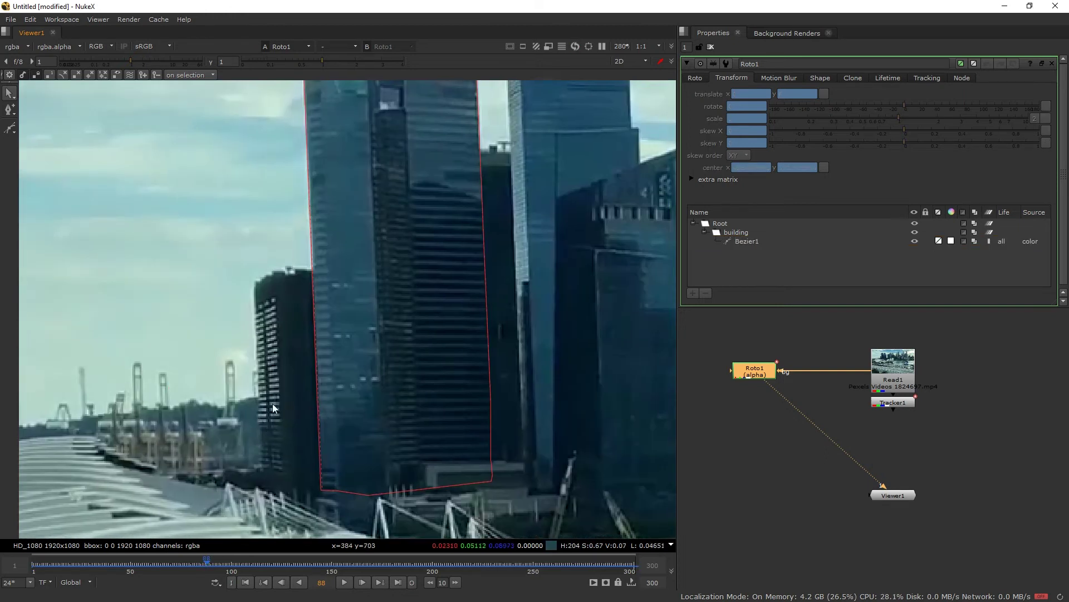
{"action": "middle_click_drag", "start_coordinate": [407, 330], "coordinate": [351, 382]}
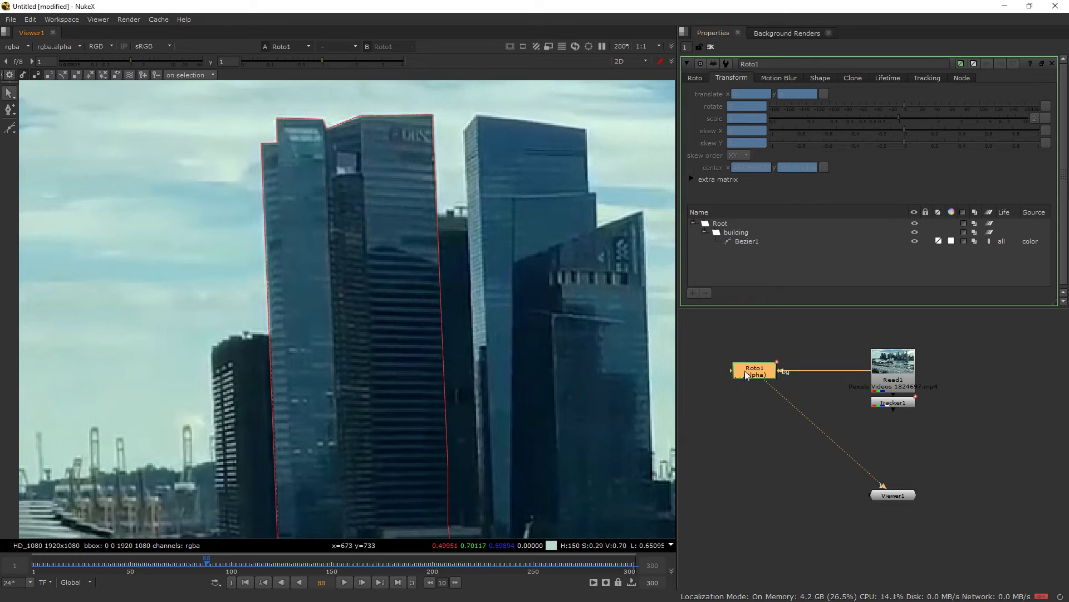
- In the building layer, start Bezier2 at the notch and trace the right tower's rooftop corners
{"action": "left_click", "coordinate": [733, 234]}
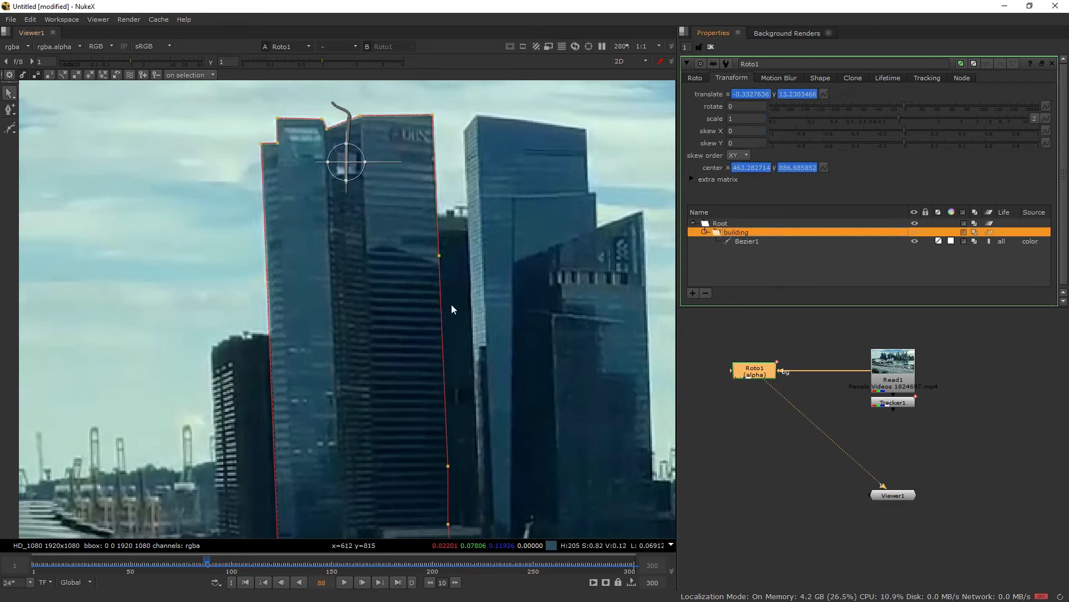
{"action": "left_click", "coordinate": [10, 129]}
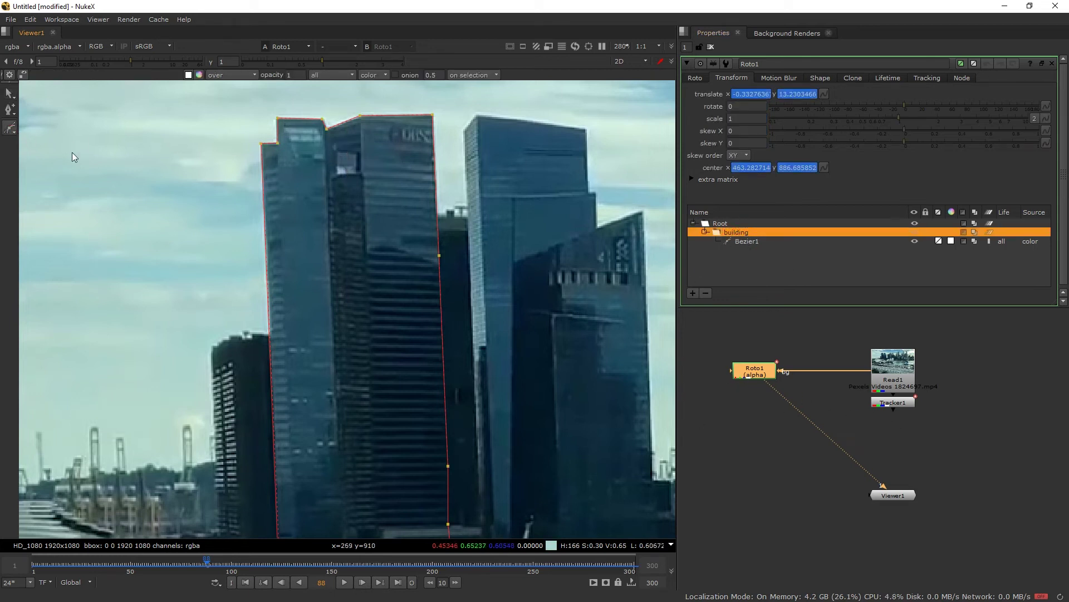
{"action": "left_click", "coordinate": [428, 215]}
{"action": "left_click", "coordinate": [468, 216]}
{"action": "left_click", "coordinate": [464, 131]}
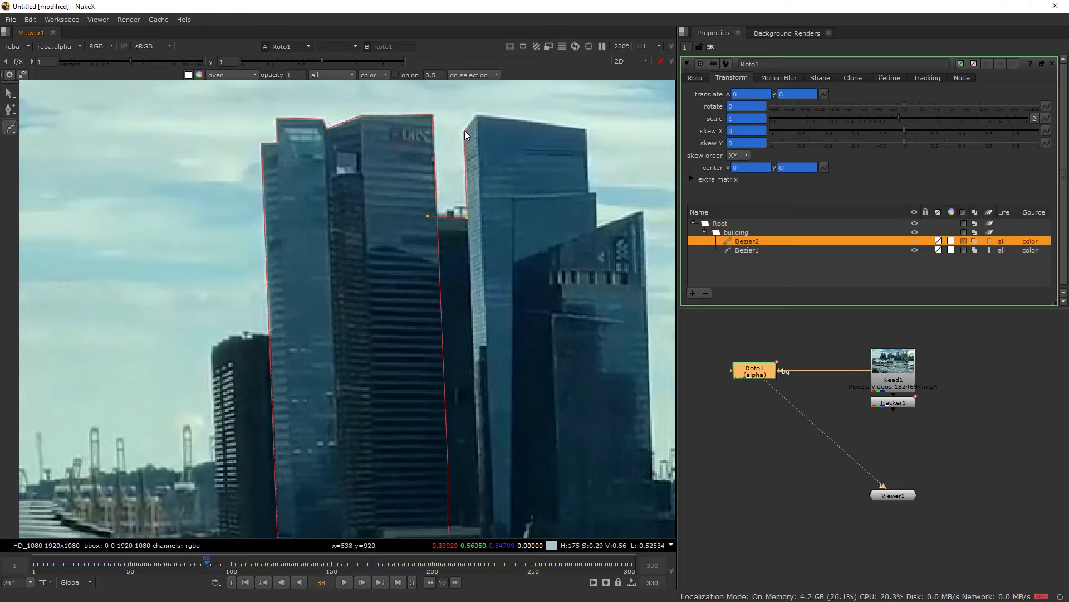
{"action": "left_click", "coordinate": [475, 115]}
{"action": "left_click", "coordinate": [587, 131]}
{"action": "left_click", "coordinate": [587, 191]}
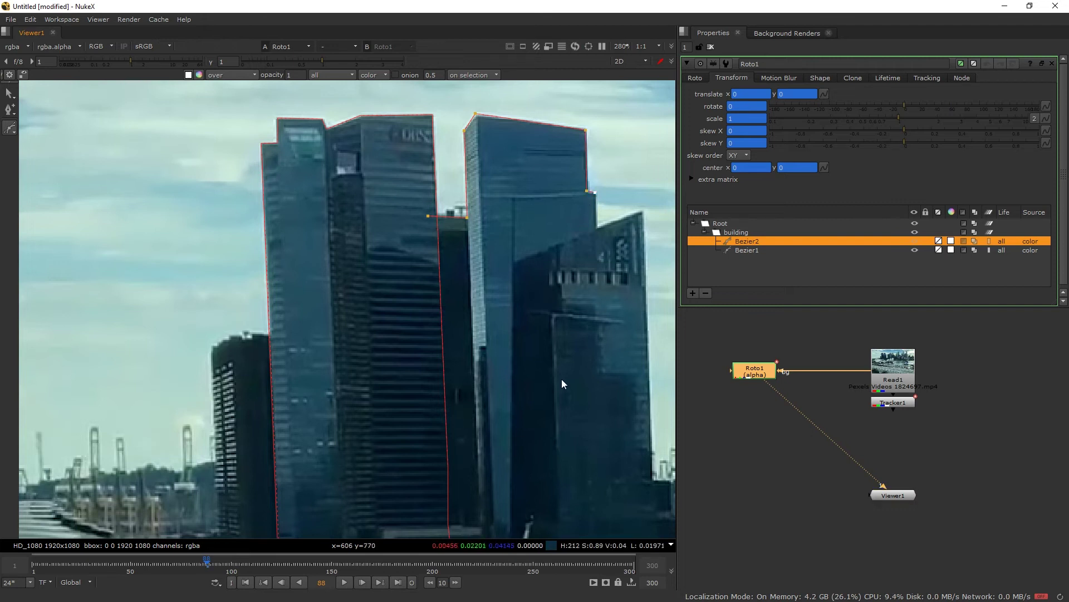
- Continue Bezier2 down the tower's right edge and along its base, then close the shape
{"action": "left_click", "coordinate": [611, 427]}
{"action": "left_click", "coordinate": [604, 485]}
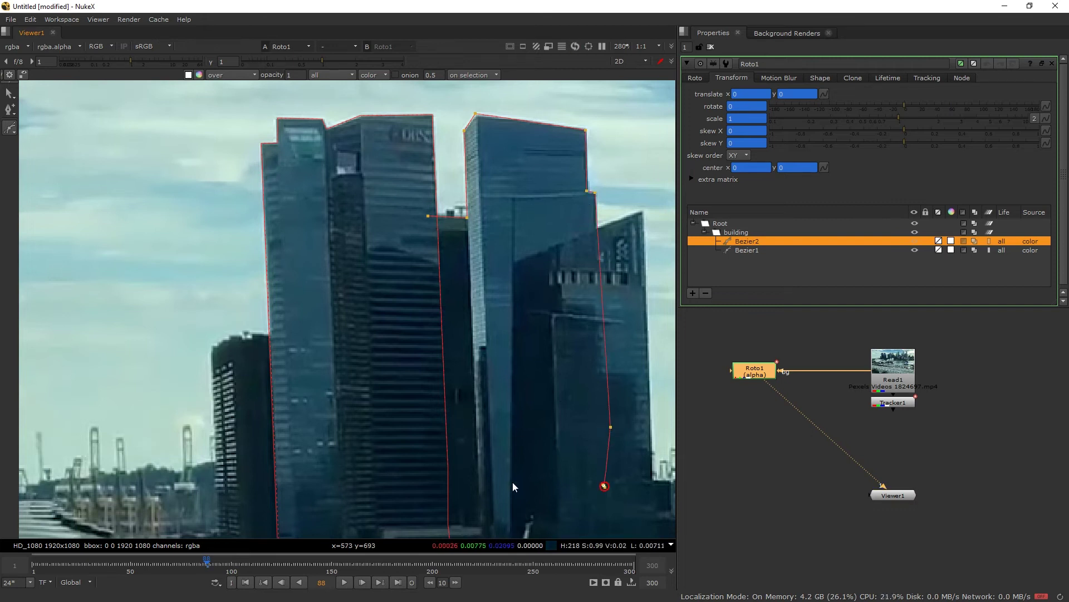
{"action": "left_click", "coordinate": [503, 480]}
{"action": "left_click", "coordinate": [468, 400]}
{"action": "left_click_drag", "start_coordinate": [469, 401], "coordinate": [425, 476]}
{"action": "left_click", "coordinate": [407, 223]}
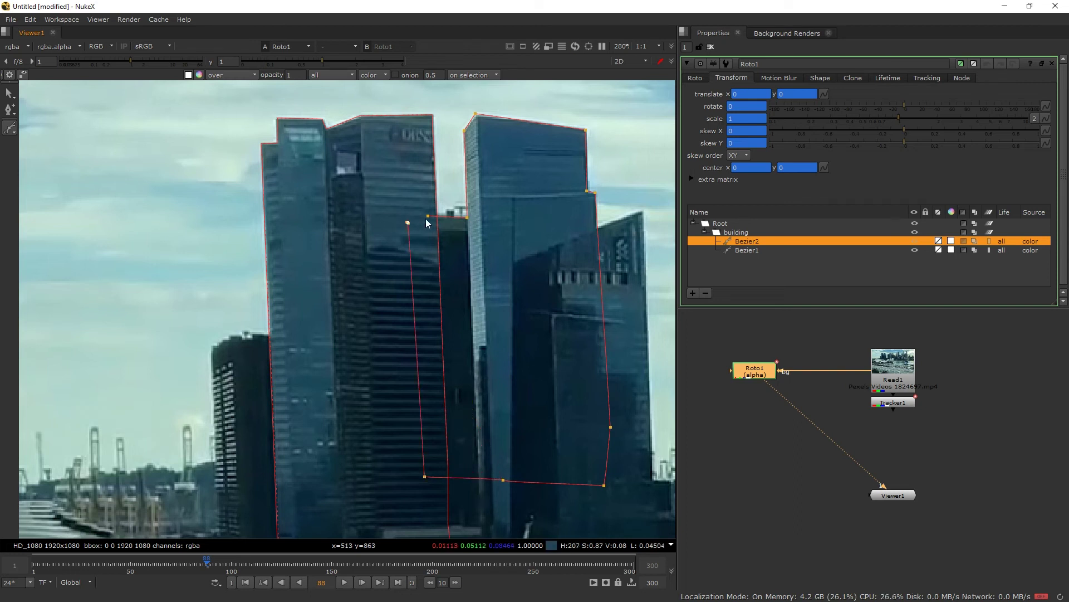
{"action": "left_click", "coordinate": [427, 216]}
- Zoom in and pan across Bezier2's top and lower corners to check them against the building edges
{"action": "scroll", "coordinate": [460, 242], "scroll_direction": "up", "scroll_amount": 2}
{"action": "scroll", "coordinate": [379, 240], "scroll_direction": "up", "scroll_amount": 2}
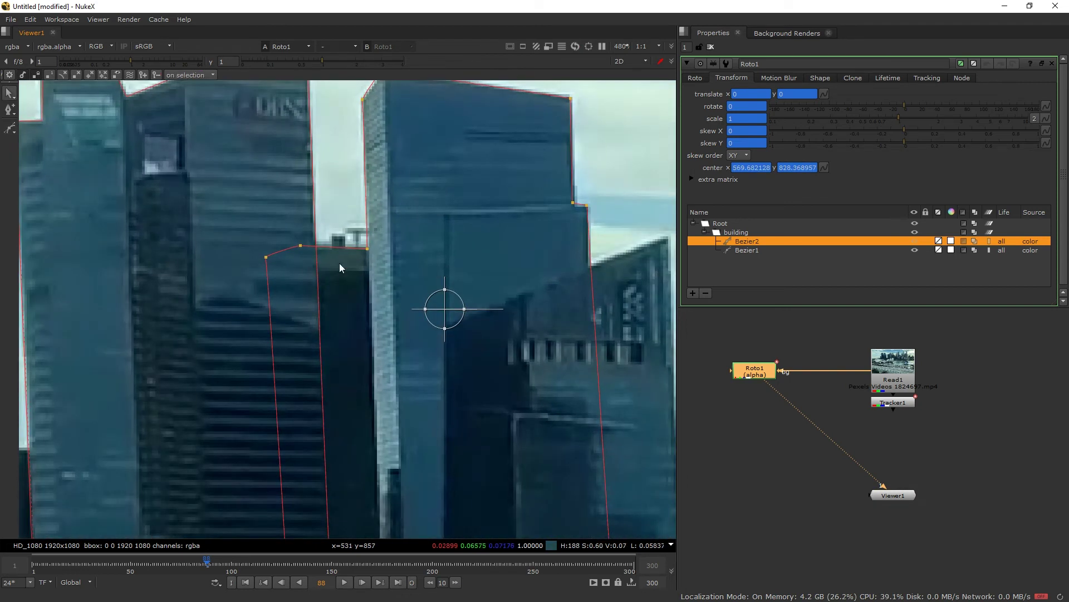
{"action": "middle_click_drag", "start_coordinate": [405, 106], "coordinate": [405, 242]}
{"action": "scroll", "coordinate": [418, 245], "scroll_direction": "up", "scroll_amount": 2}
{"action": "scroll", "coordinate": [383, 186], "scroll_direction": "up", "scroll_amount": 3}
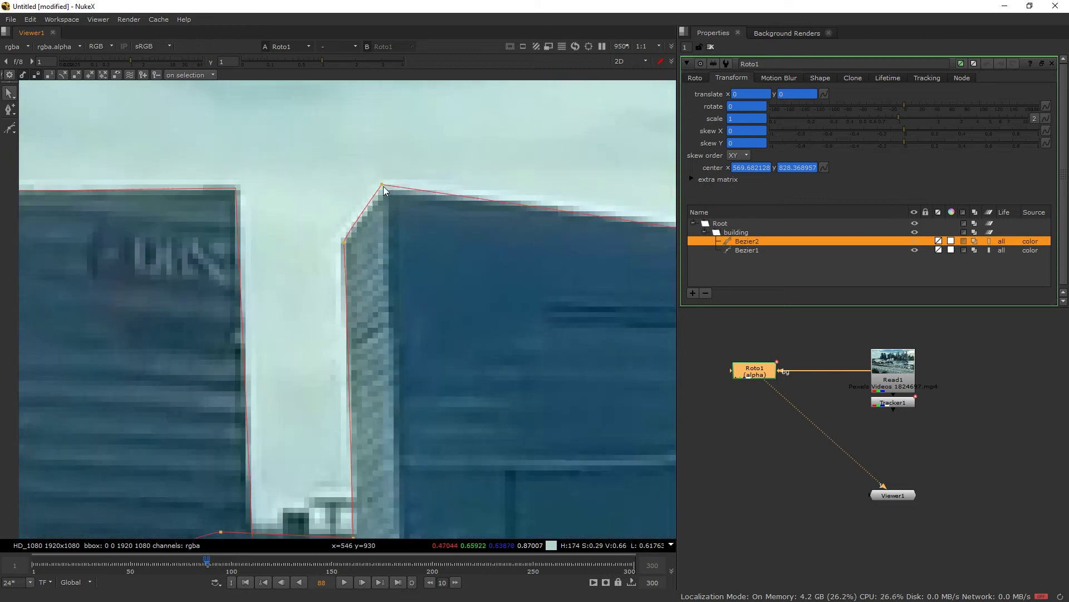
{"action": "middle_click_drag", "start_coordinate": [537, 245], "coordinate": [277, 246]}
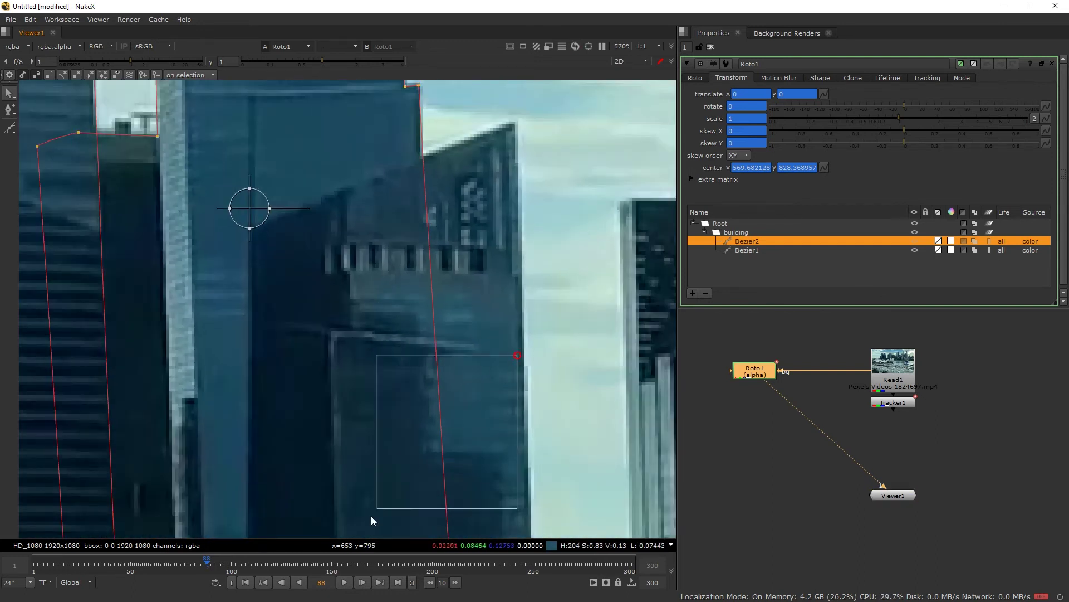
{"action": "middle_click_drag", "start_coordinate": [369, 513], "coordinate": [372, 267]}
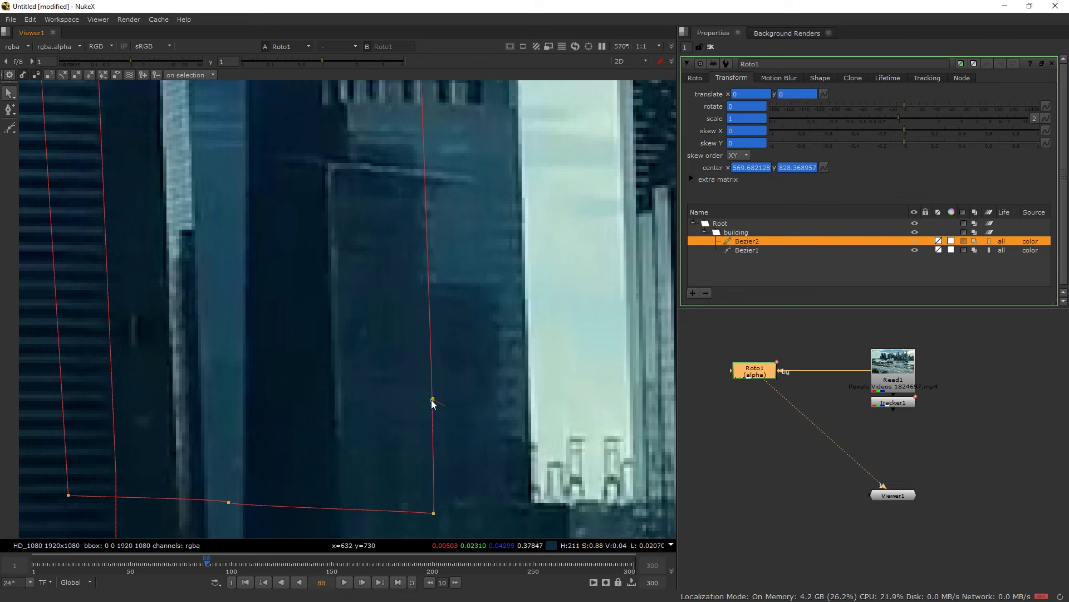
{"action": "scroll", "coordinate": [342, 379], "scroll_direction": "down", "scroll_amount": 5}
- Check Bezier2 against the towers at frames 140, 216 and 300
{"action": "middle_click_drag", "start_coordinate": [329, 343], "coordinate": [384, 378]}
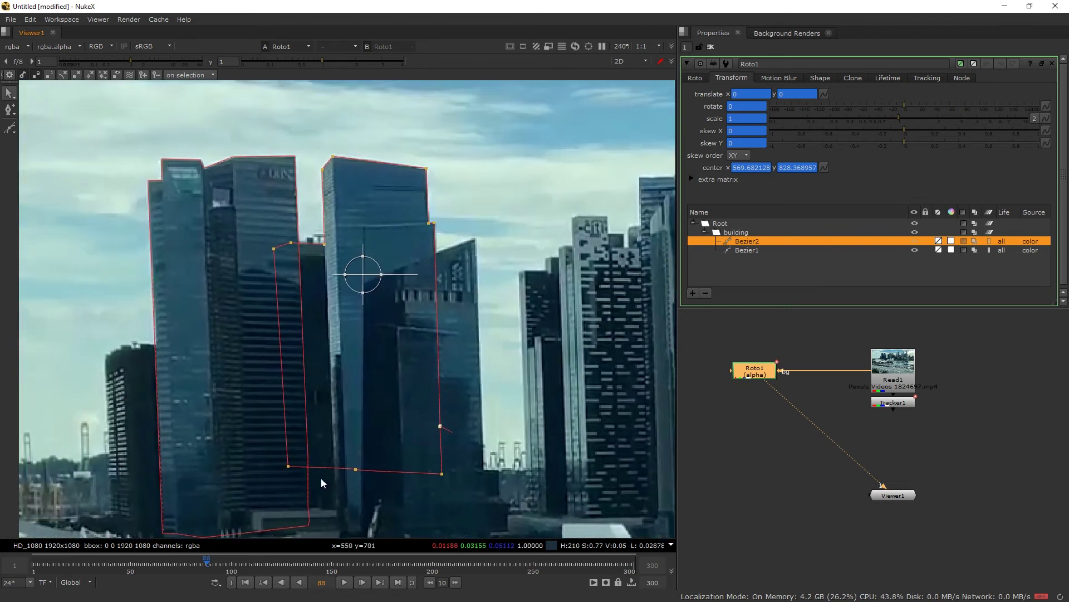
{"action": "left_click", "coordinate": [311, 564]}
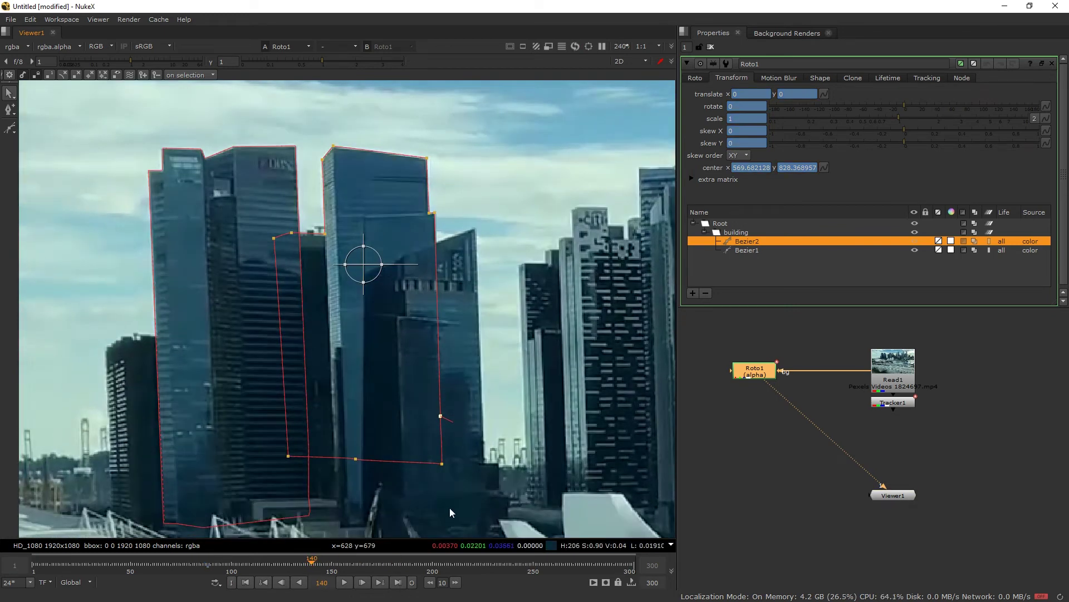
{"action": "left_click", "coordinate": [467, 565]}
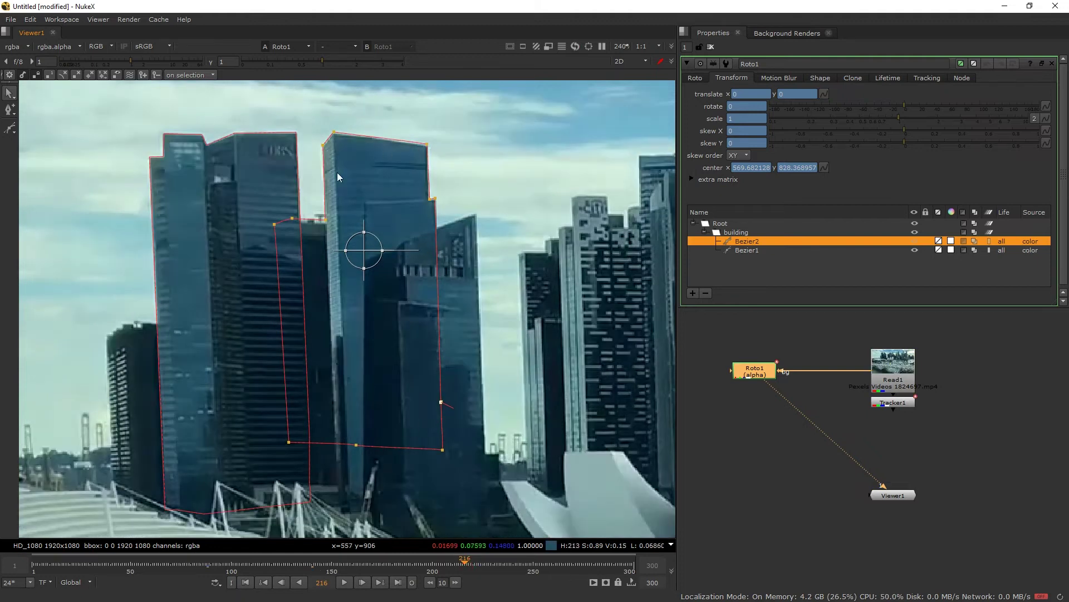
{"action": "scroll", "coordinate": [339, 163], "scroll_direction": "up", "scroll_amount": 2}
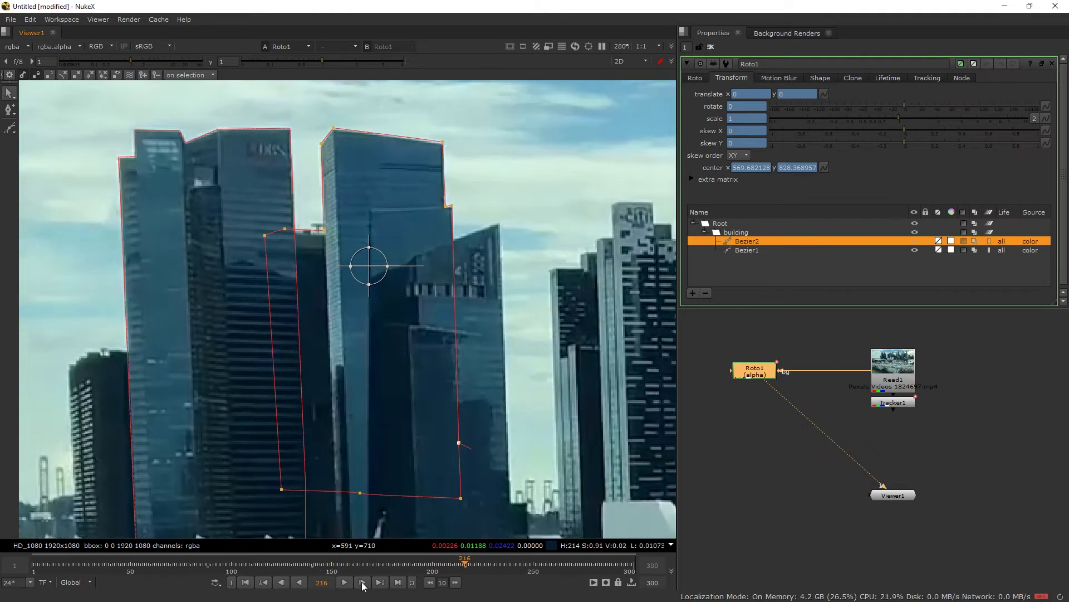
{"action": "left_click", "coordinate": [398, 582]}
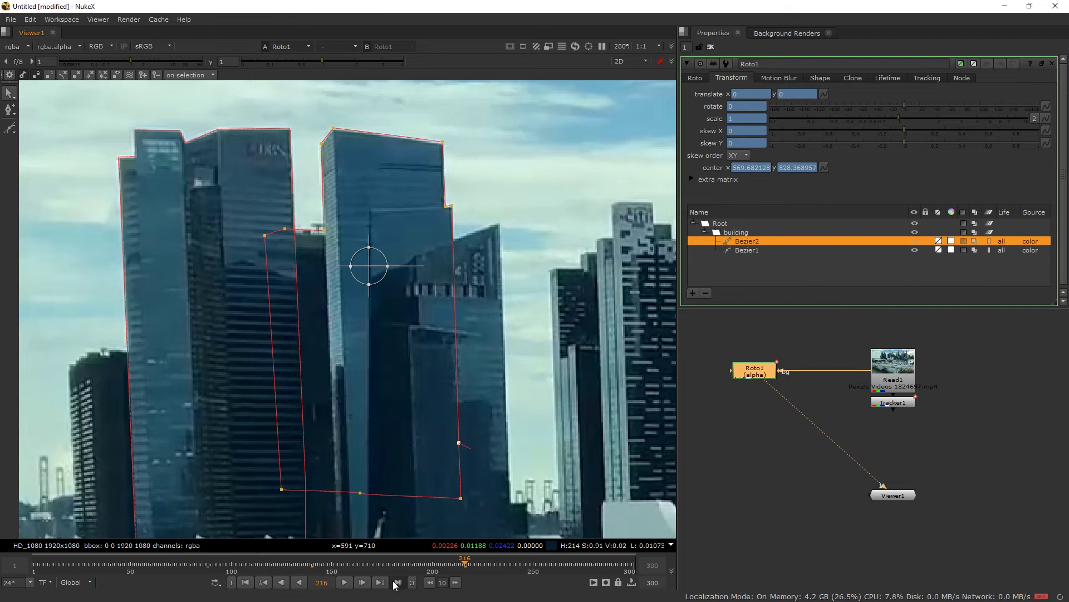
- At frame 300, move Bezier2's top vertices onto the rooftop corners, then return to frame 1
{"action": "scroll", "coordinate": [367, 167], "scroll_direction": "up", "scroll_amount": 2}
{"action": "scroll", "coordinate": [372, 184], "scroll_direction": "up", "scroll_amount": 3}
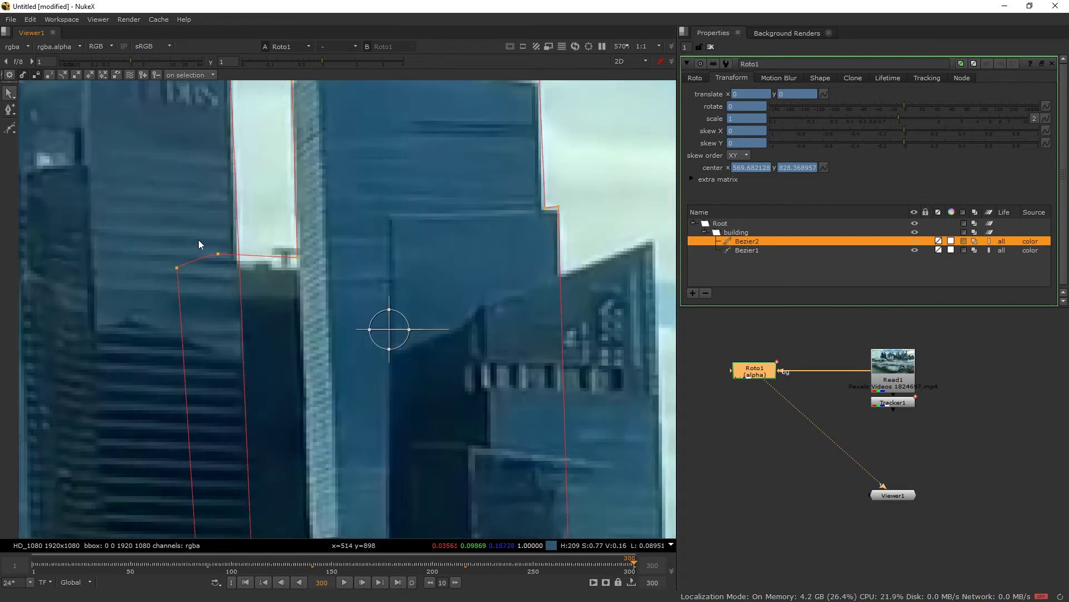
{"action": "left_click_drag", "start_coordinate": [159, 234], "coordinate": [296, 266]}
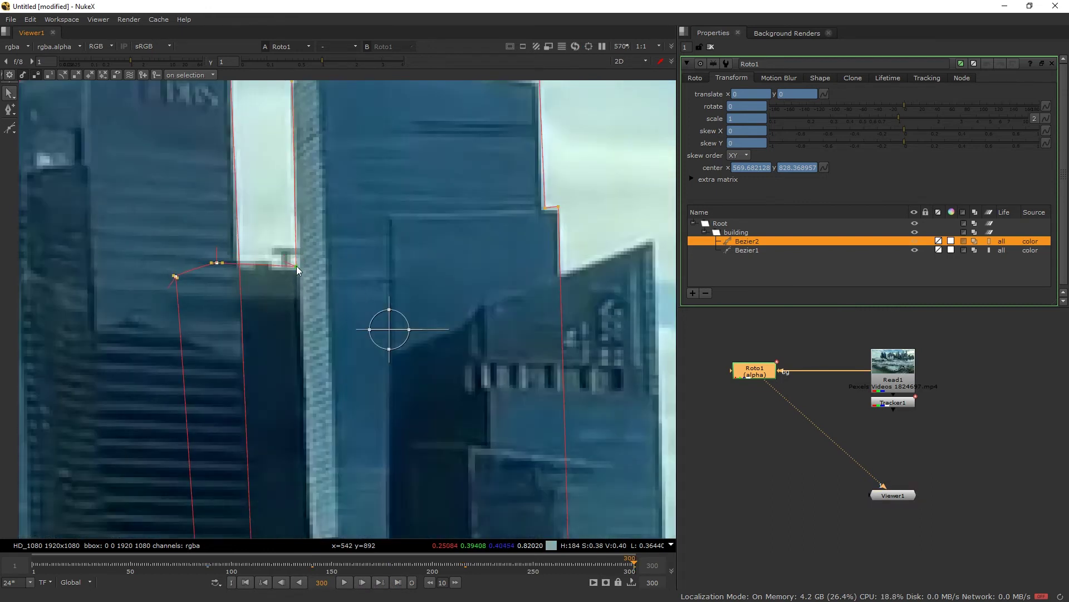
{"action": "middle_click_drag", "start_coordinate": [366, 280], "coordinate": [374, 394]}
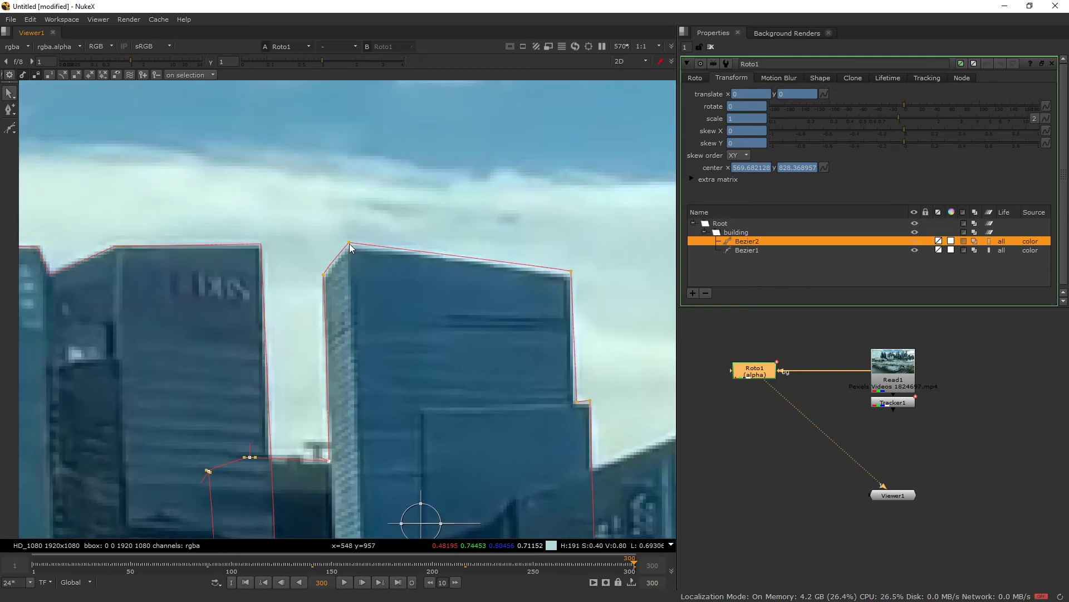
{"action": "left_click_drag", "start_coordinate": [349, 243], "coordinate": [349, 247]}
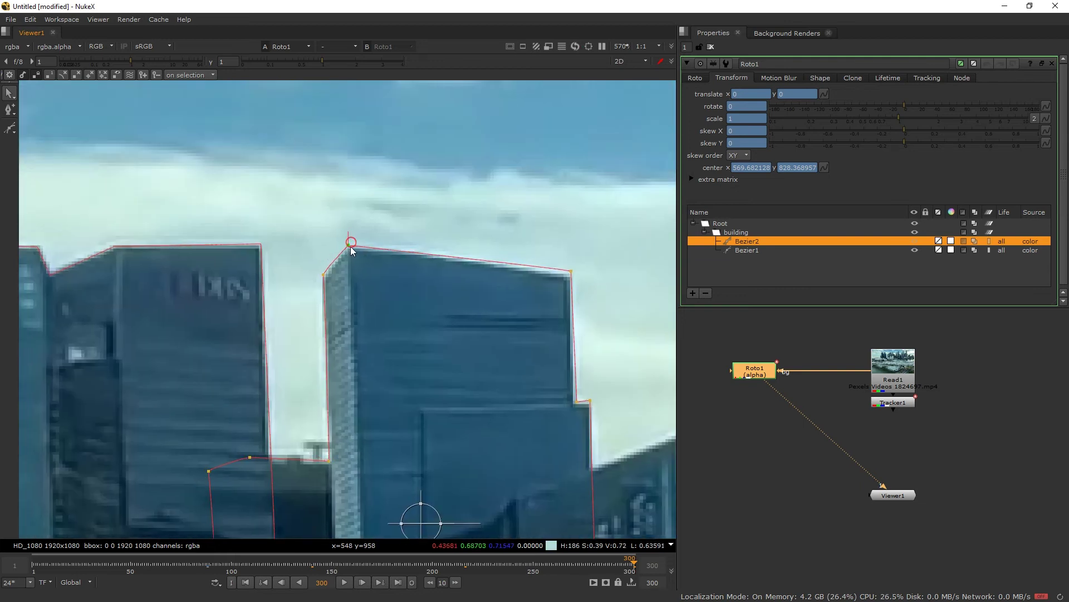
{"action": "left_click", "coordinate": [570, 272]}
{"action": "middle_click_drag", "start_coordinate": [580, 407], "coordinate": [532, 309]}
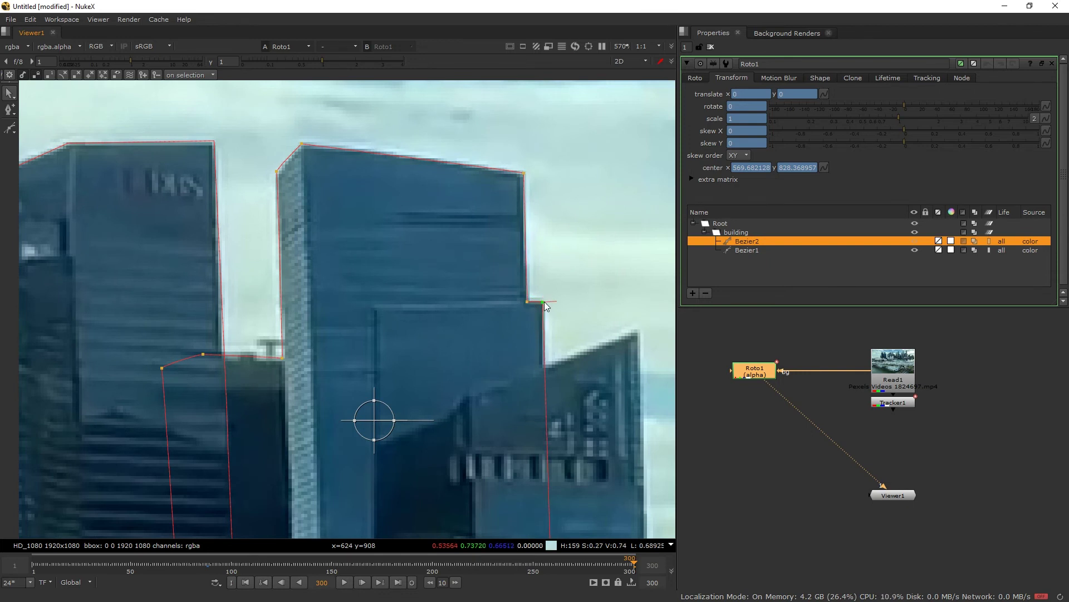
{"action": "scroll", "coordinate": [423, 323], "scroll_direction": "down", "scroll_amount": 4}
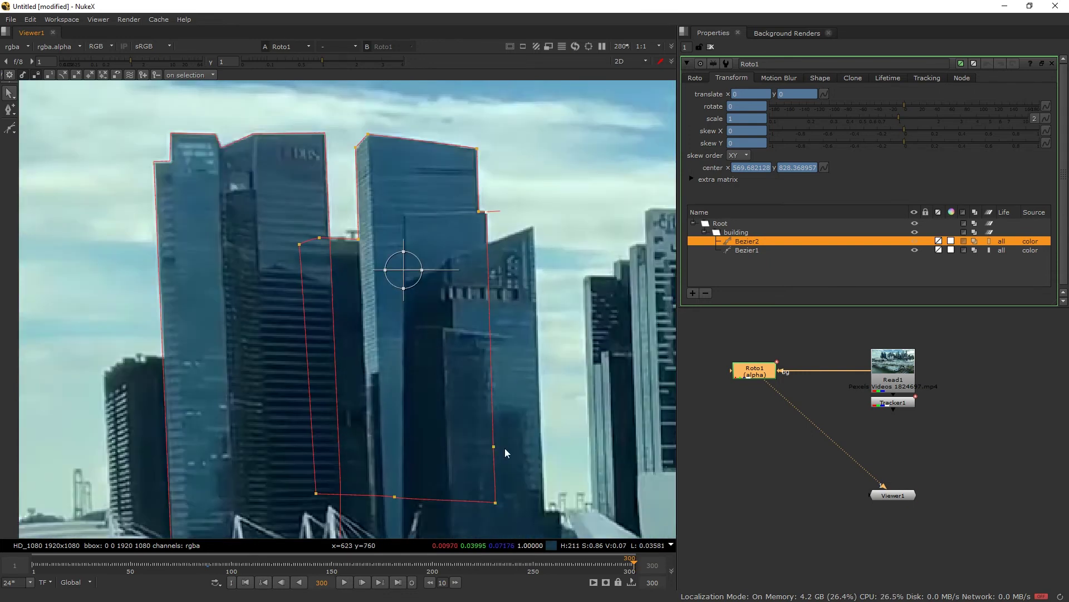
{"action": "left_click", "coordinate": [246, 582]}
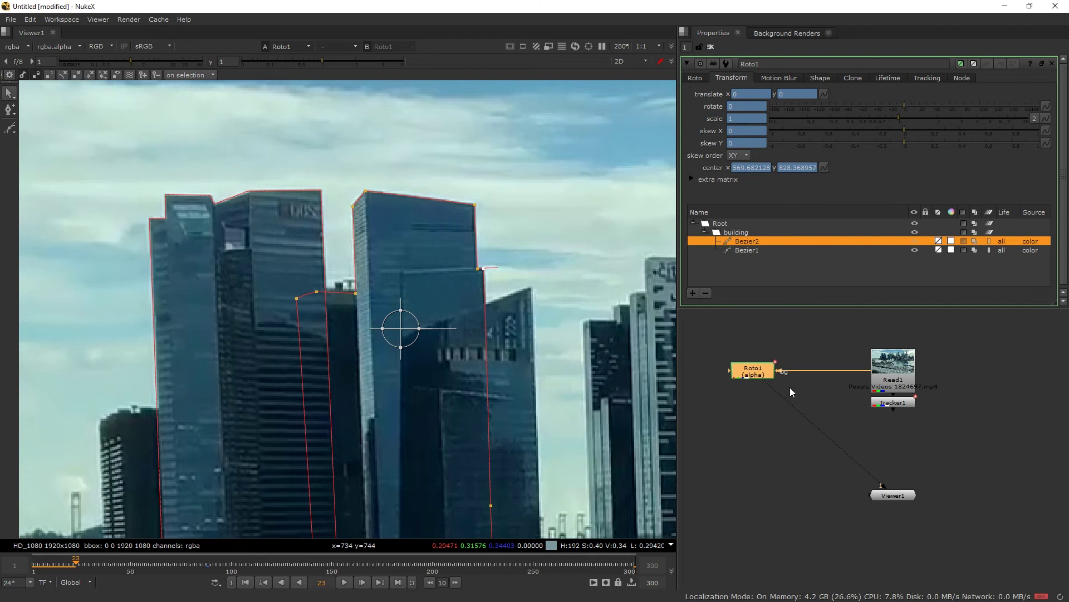
- Add a Premult node under Roto1 and fit the whole frame in the Viewer
{"action": "key", "text": "Tab"}
{"action": "type", "text": "pre"}
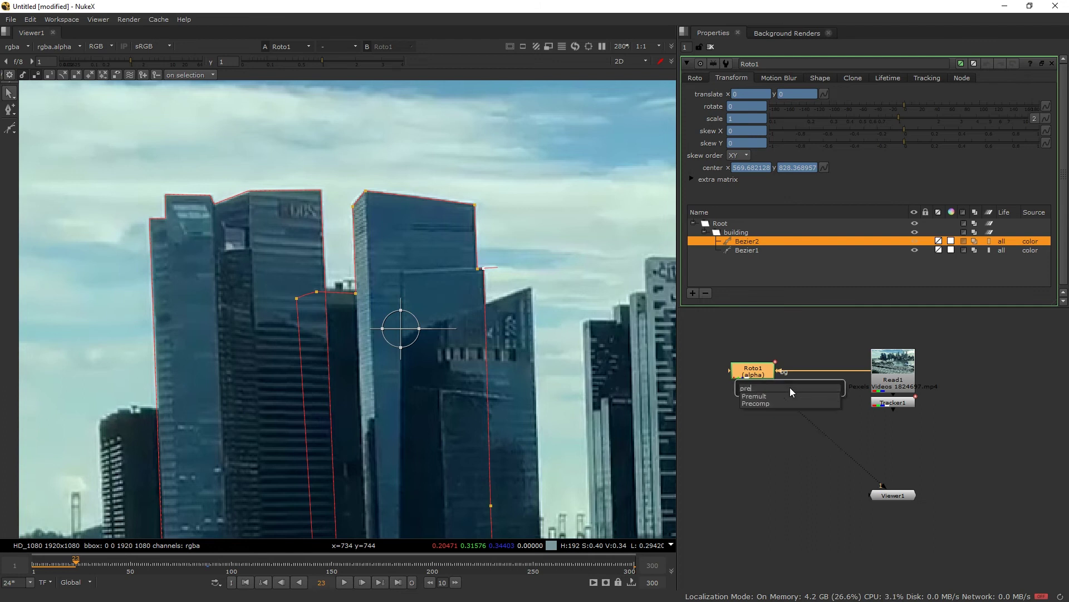
{"action": "key", "text": "Return"}
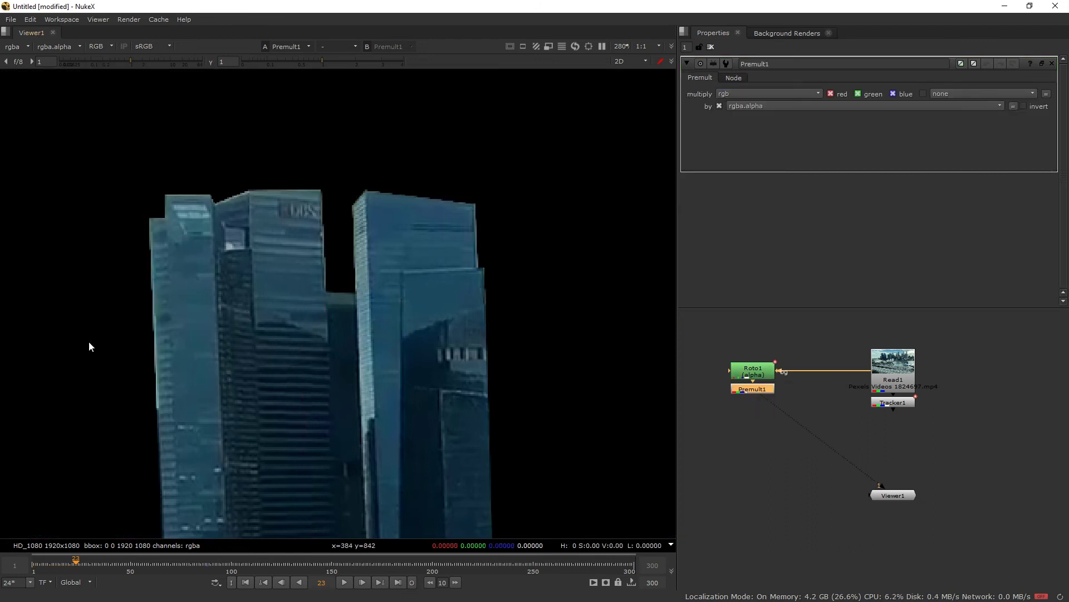
{"action": "key", "text": "f"}
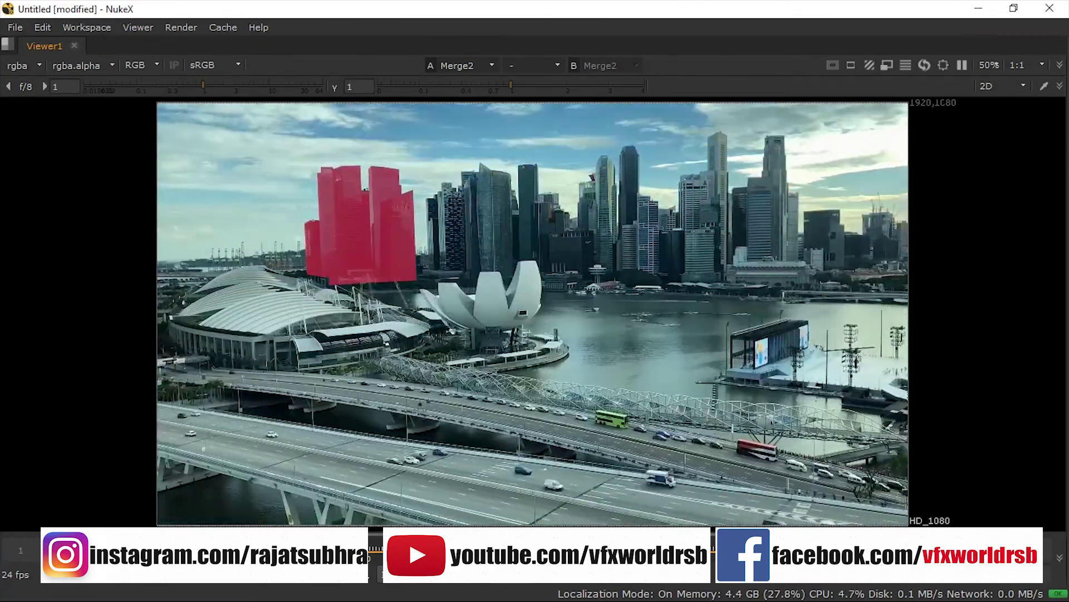
- Enable the Viewer wipe with Read1 as the comparison input and slide the split left across the buildings
{"action": "key", "text": "w"}
{"action": "mouse_move", "coordinate": [533, 318]}
{"action": "left_mouse_down"}
{"action": "mouse_move", "coordinate": [294, 298]}
{"action": "mouse_move", "coordinate": [541, 308]}
{"action": "left_mouse_up"}
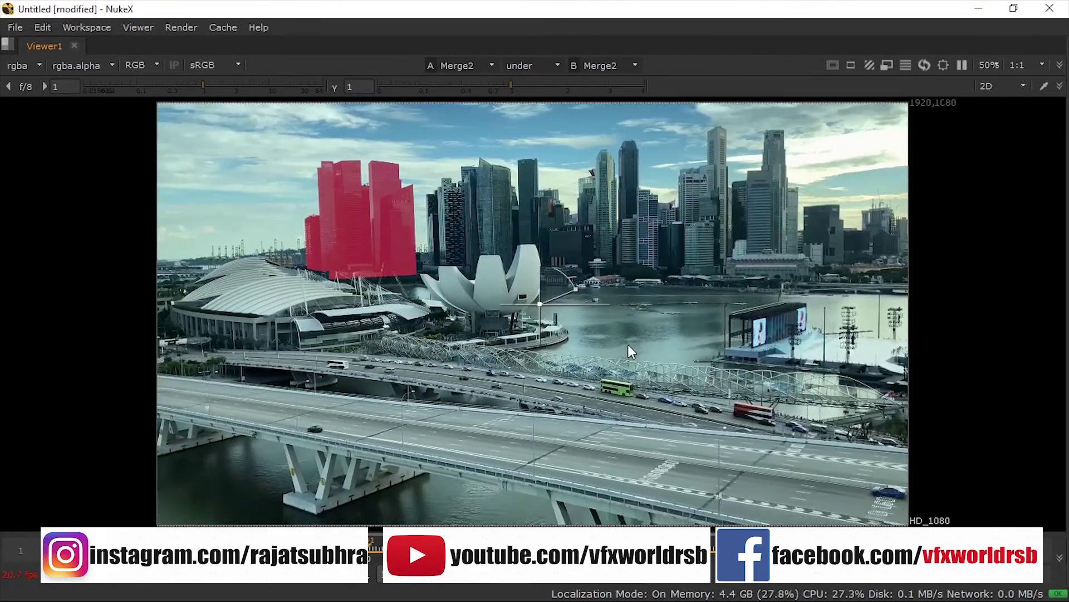
{"action": "key", "text": "space"}
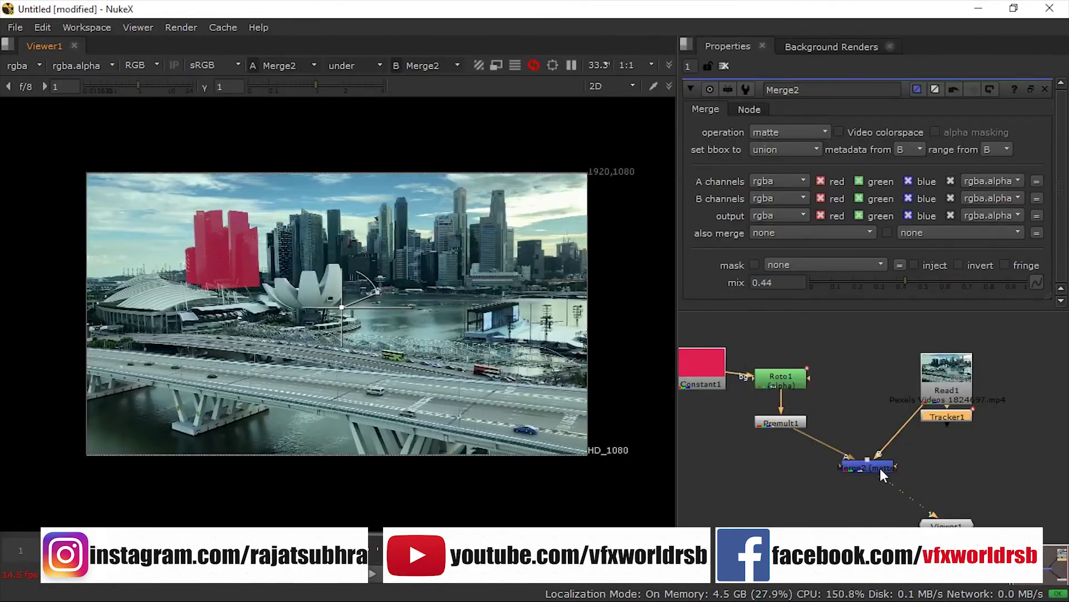
{"action": "left_click", "coordinate": [946, 389]}
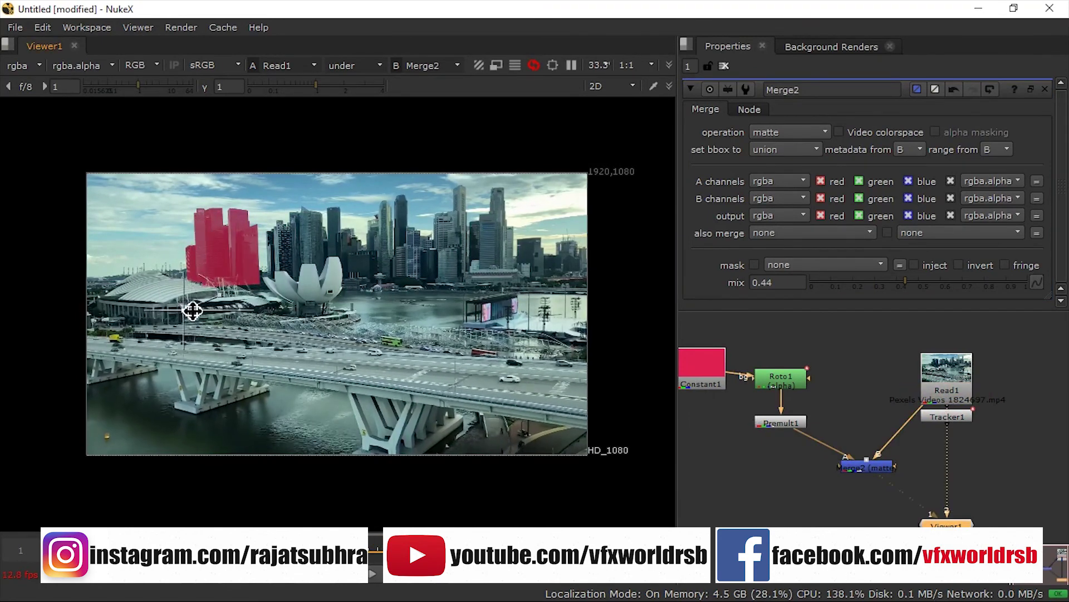
{"action": "key", "text": "space"}
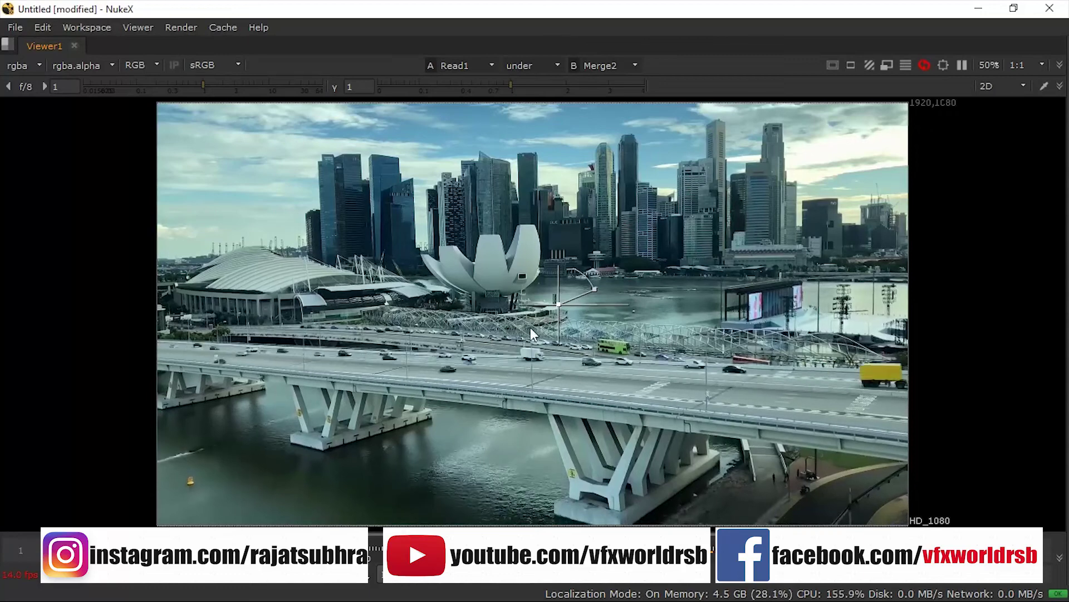
{"action": "left_click_drag", "start_coordinate": [559, 308], "coordinate": [366, 489]}
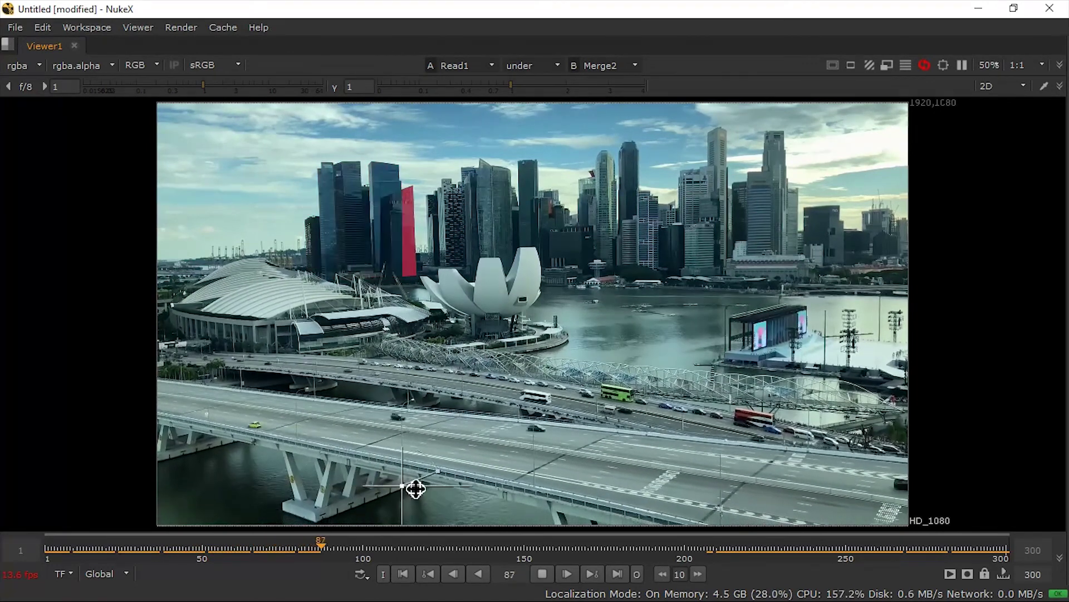